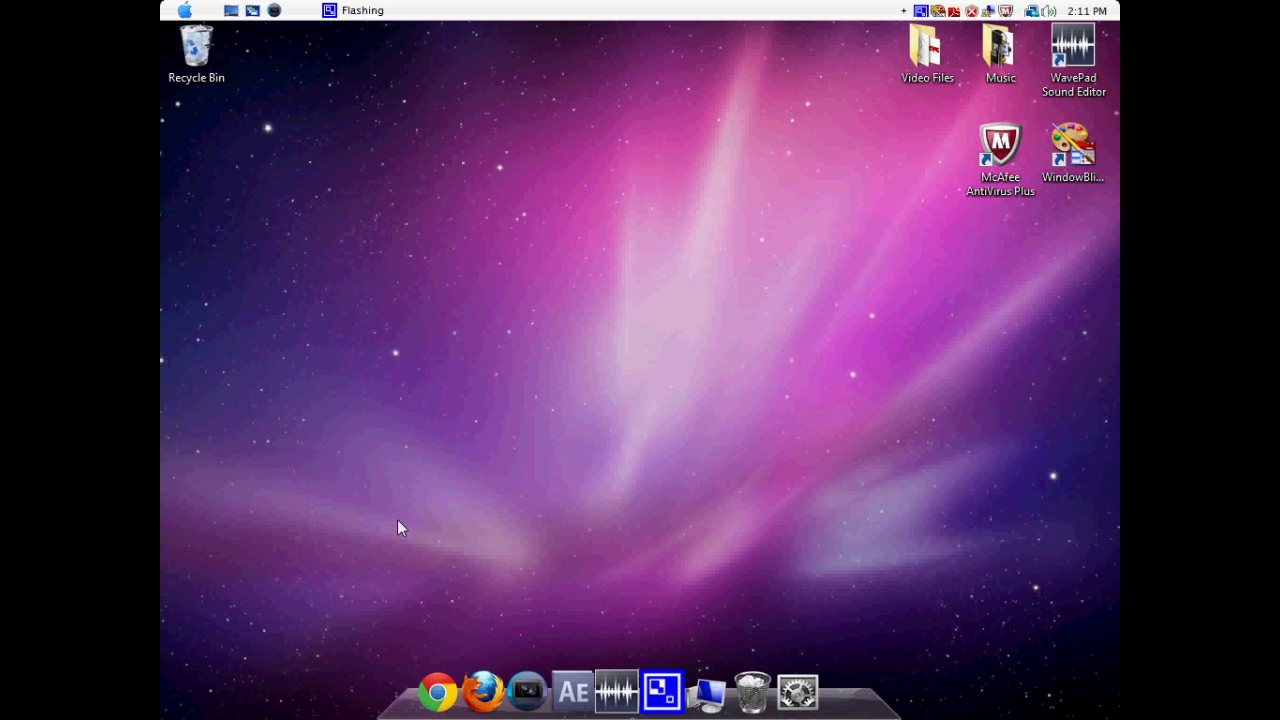
Open Chrome, go to iconfinder.com and search for 'Finder' icons.
left_click(438, 680)
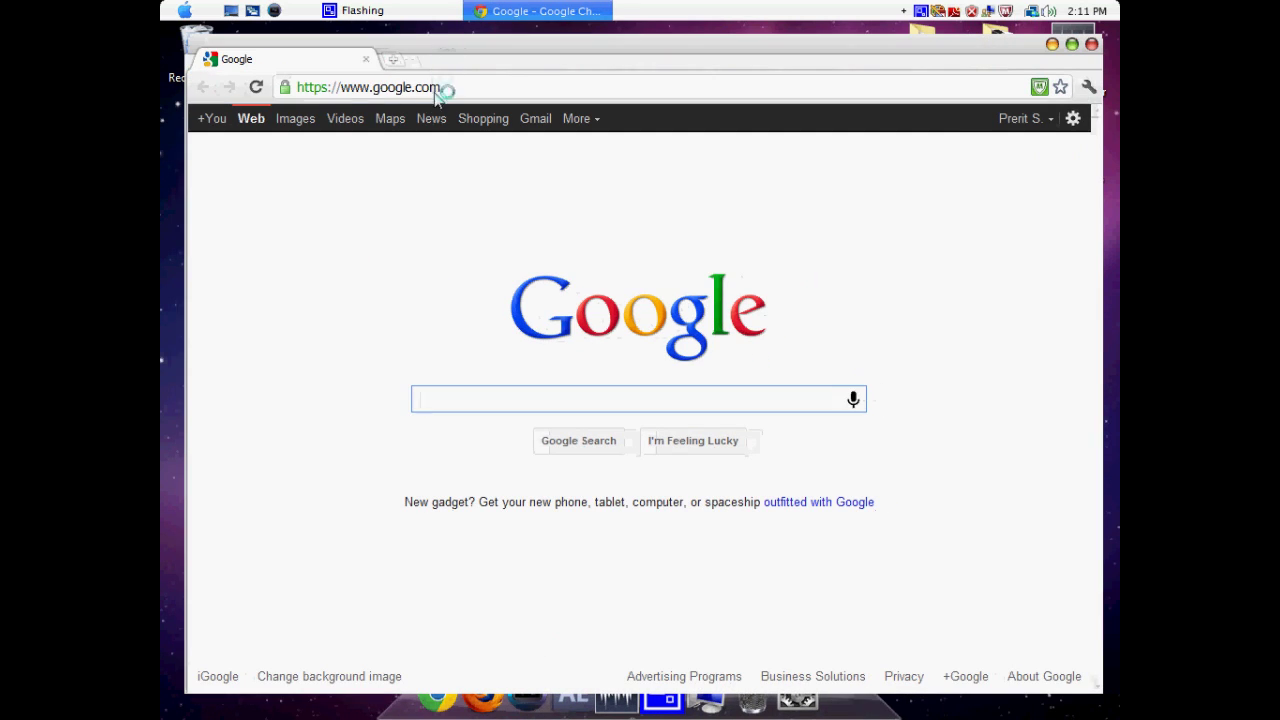
left_click(440, 90)
type("ic")
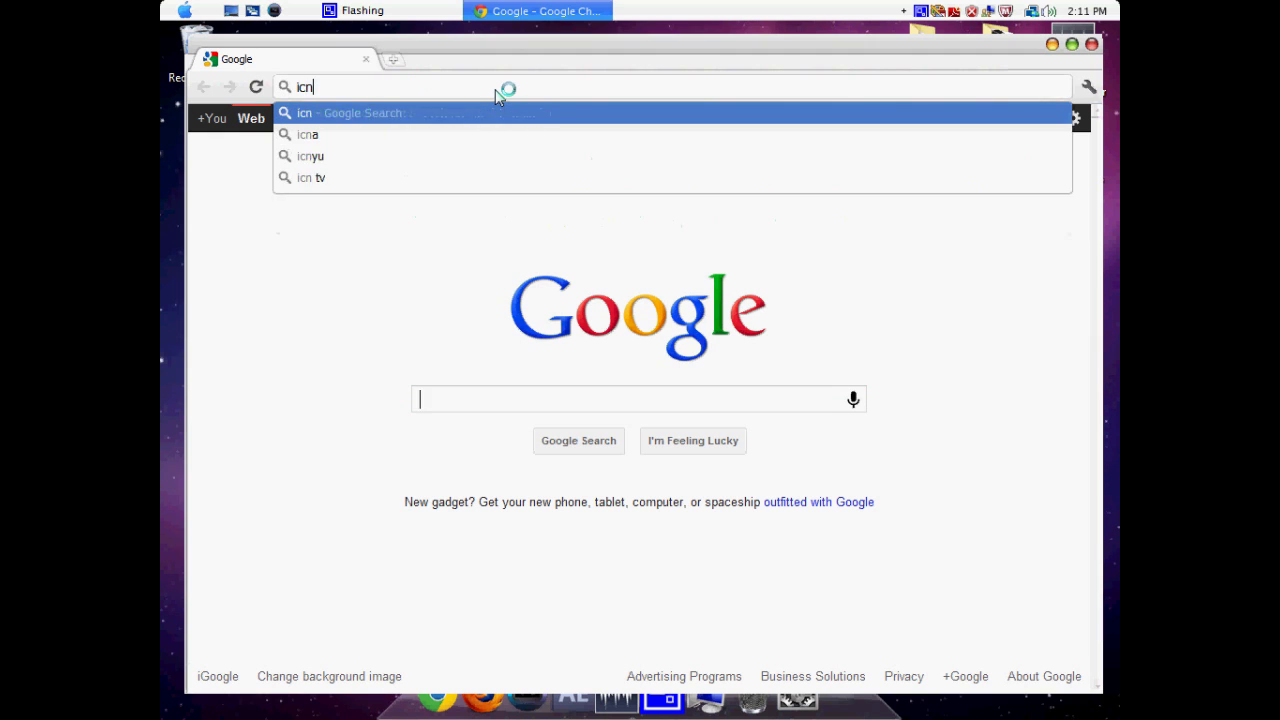
type("onfinder.com")
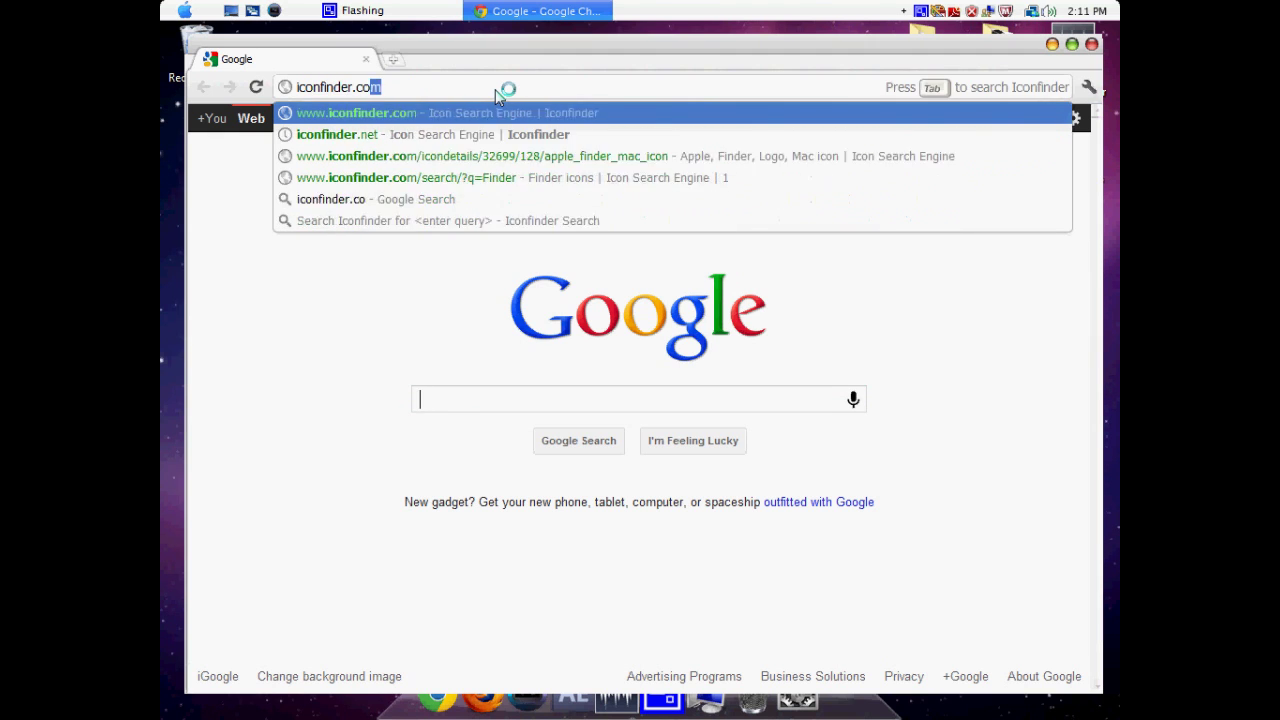
key("Return")
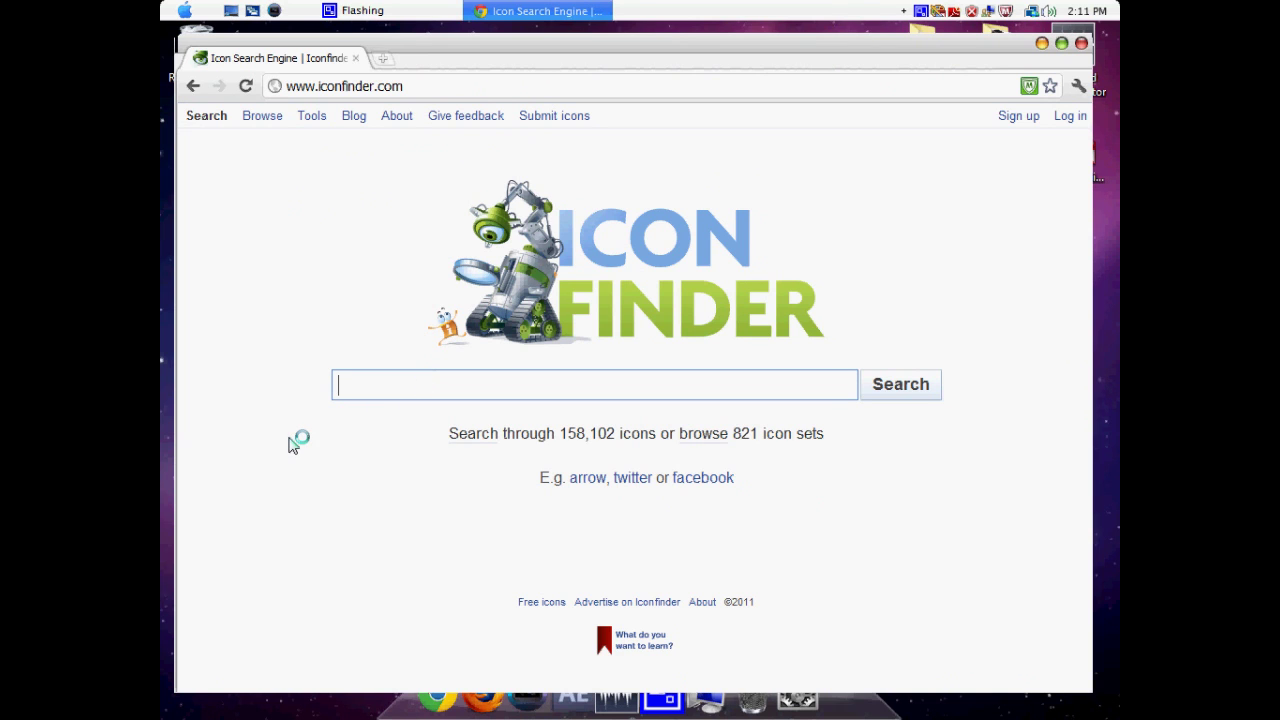
type("Finder")
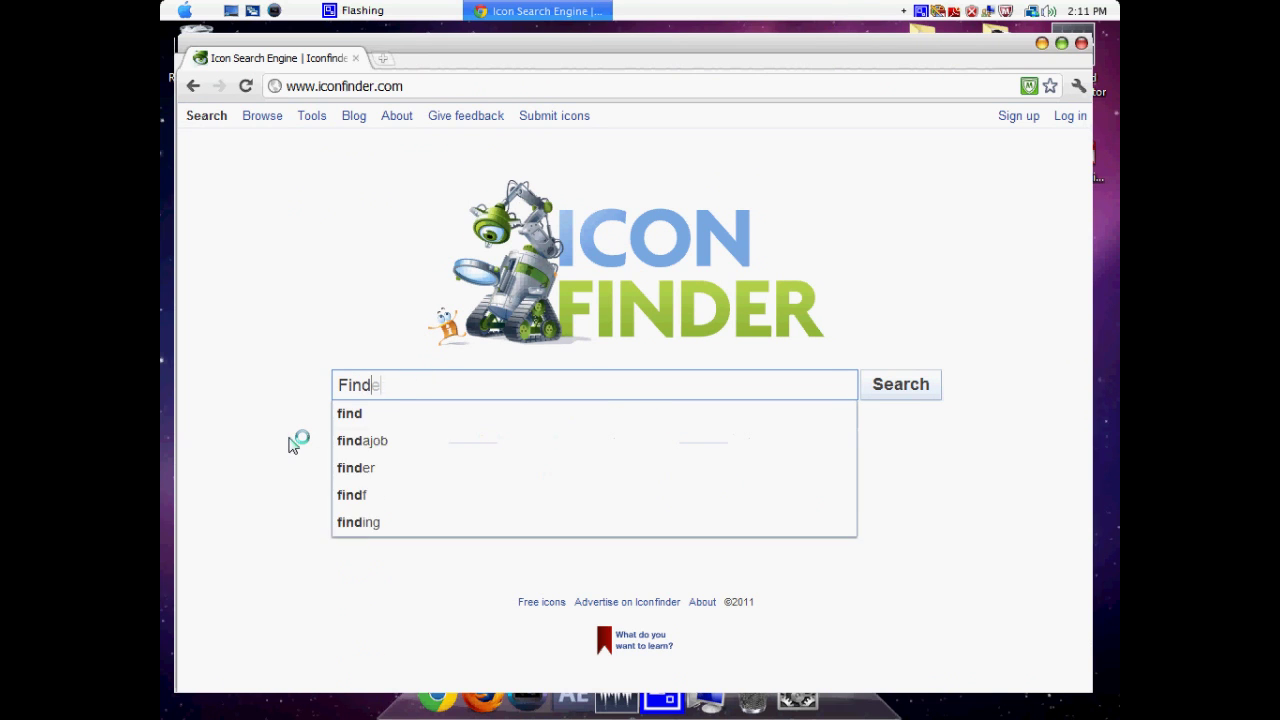
key("Return")
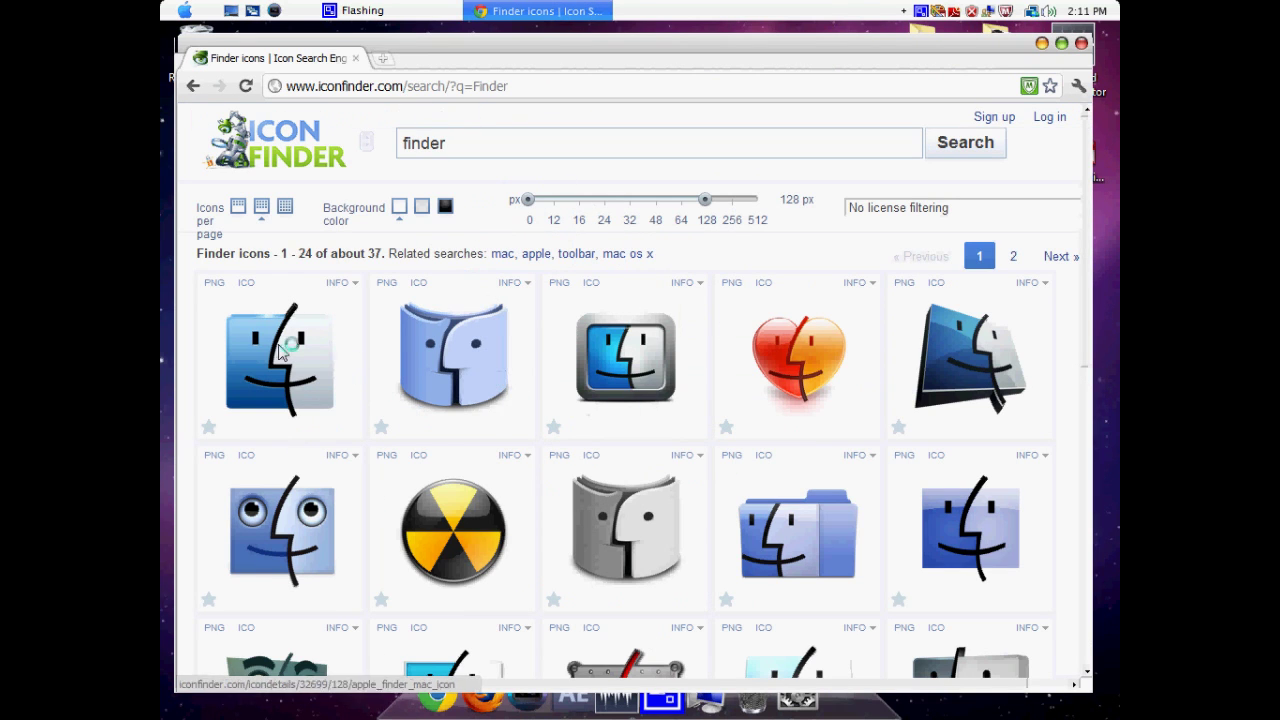
Download the first Apple Finder icon in ICO format, then close Chrome.
left_click(280, 366)
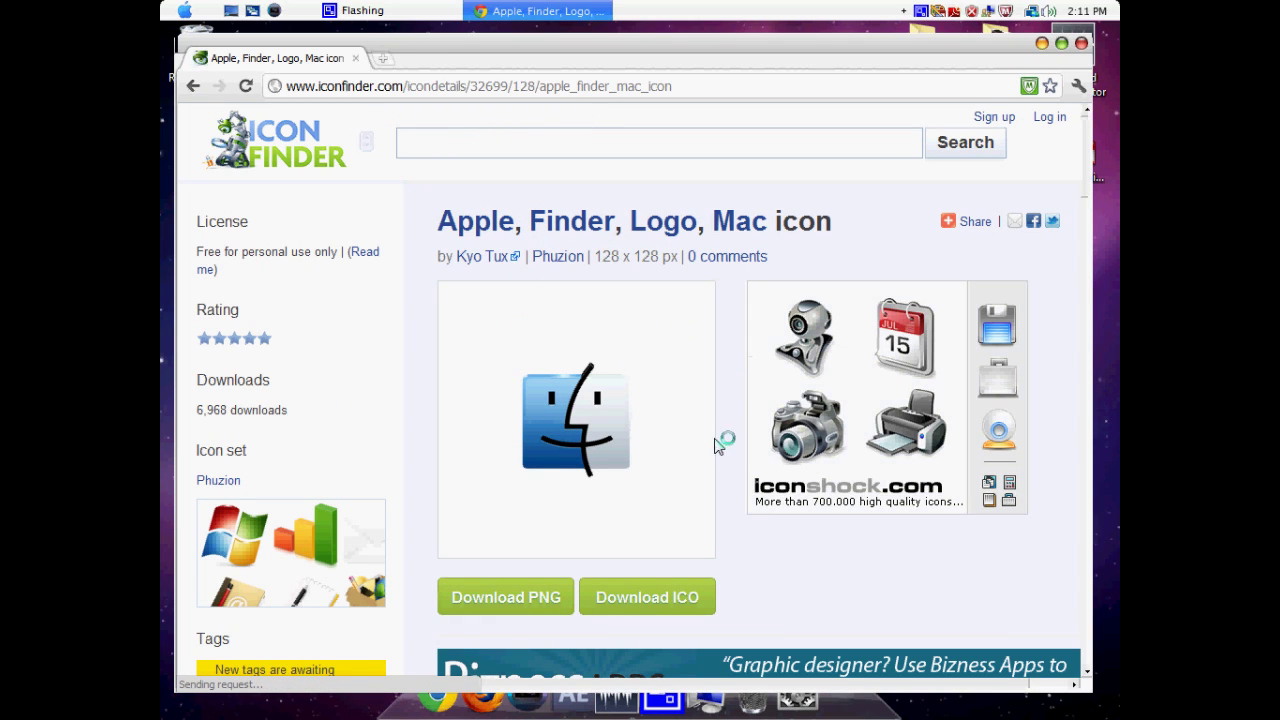
left_click(660, 597)
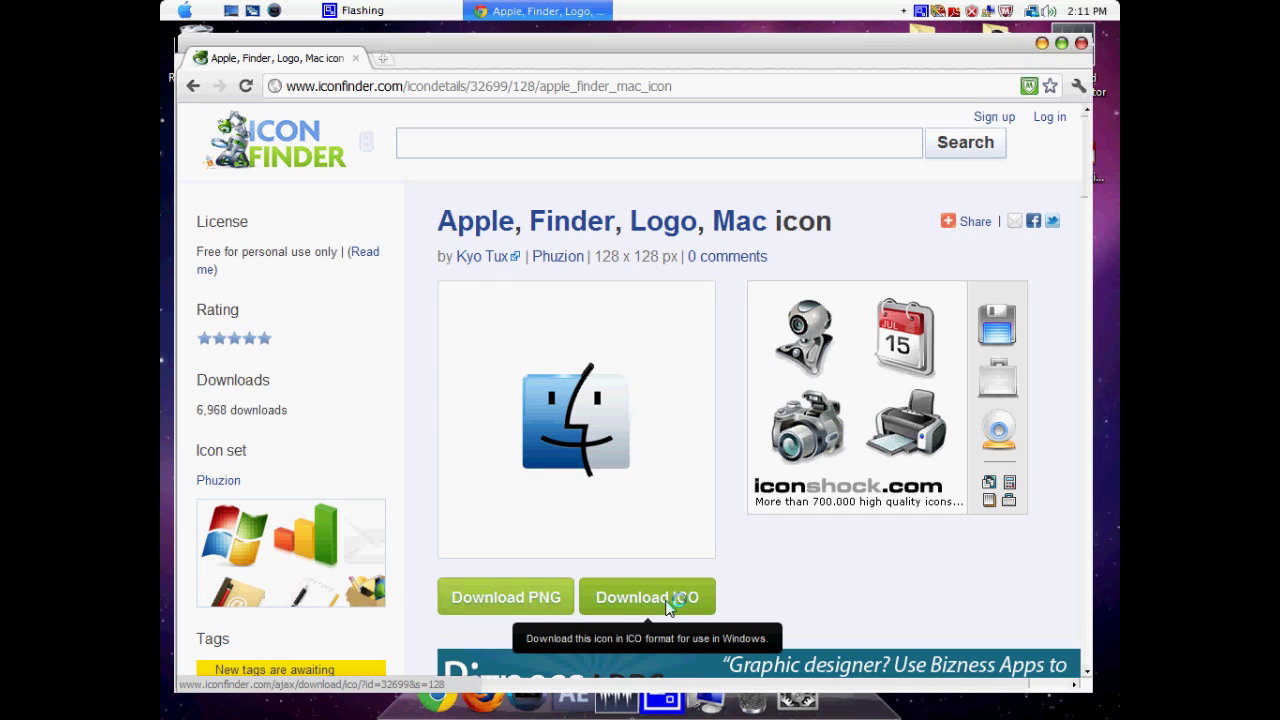
left_click(666, 602)
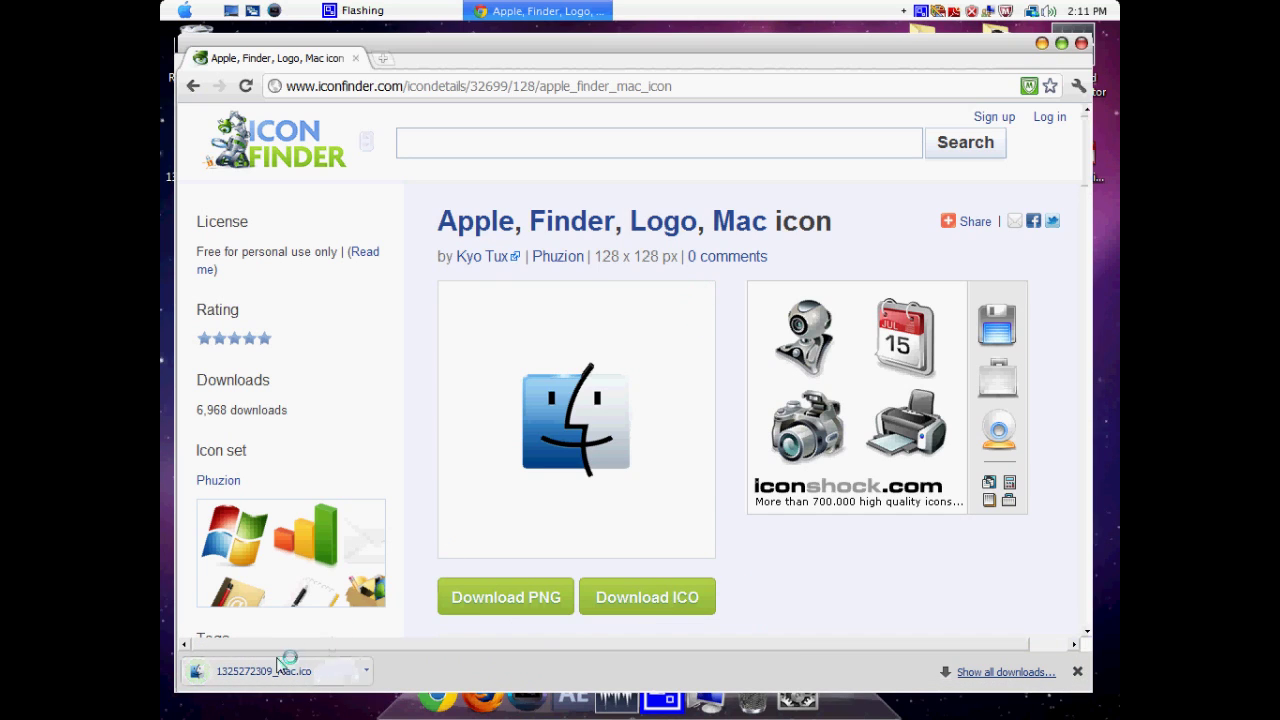
left_click(1081, 43)
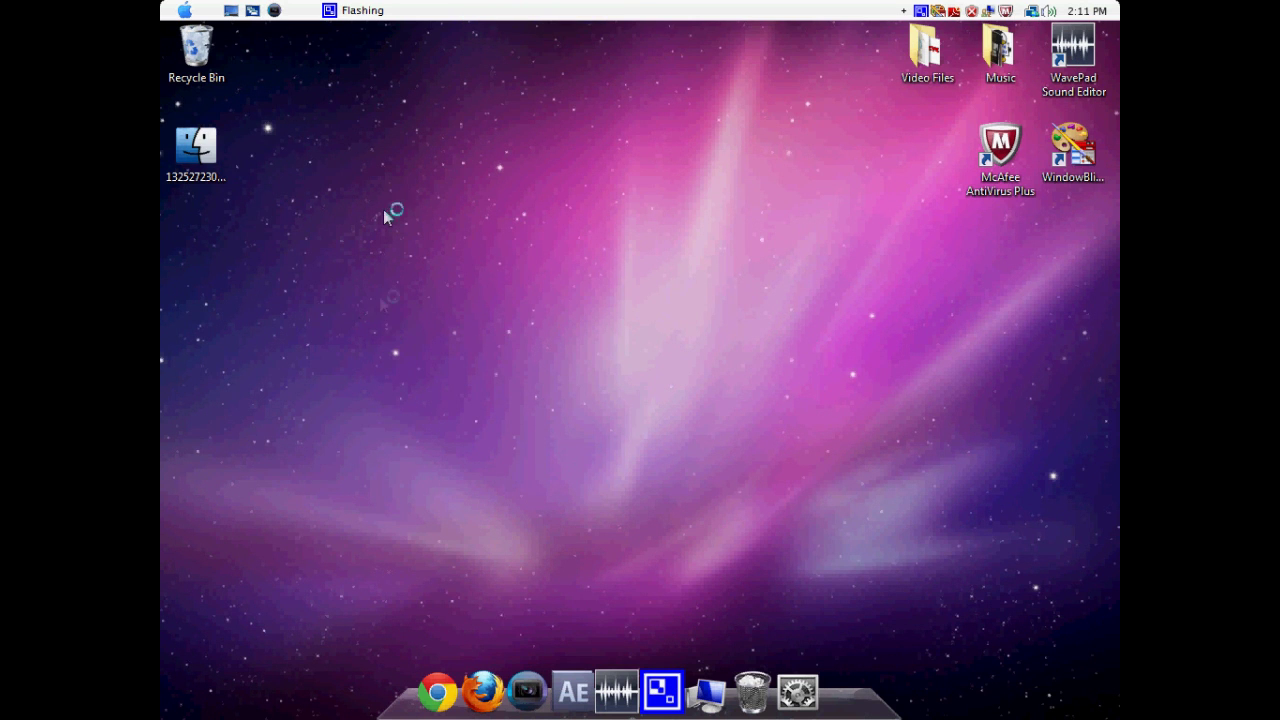
Create a new text document on the desktop, keeping its default name.
right_click(347, 251)
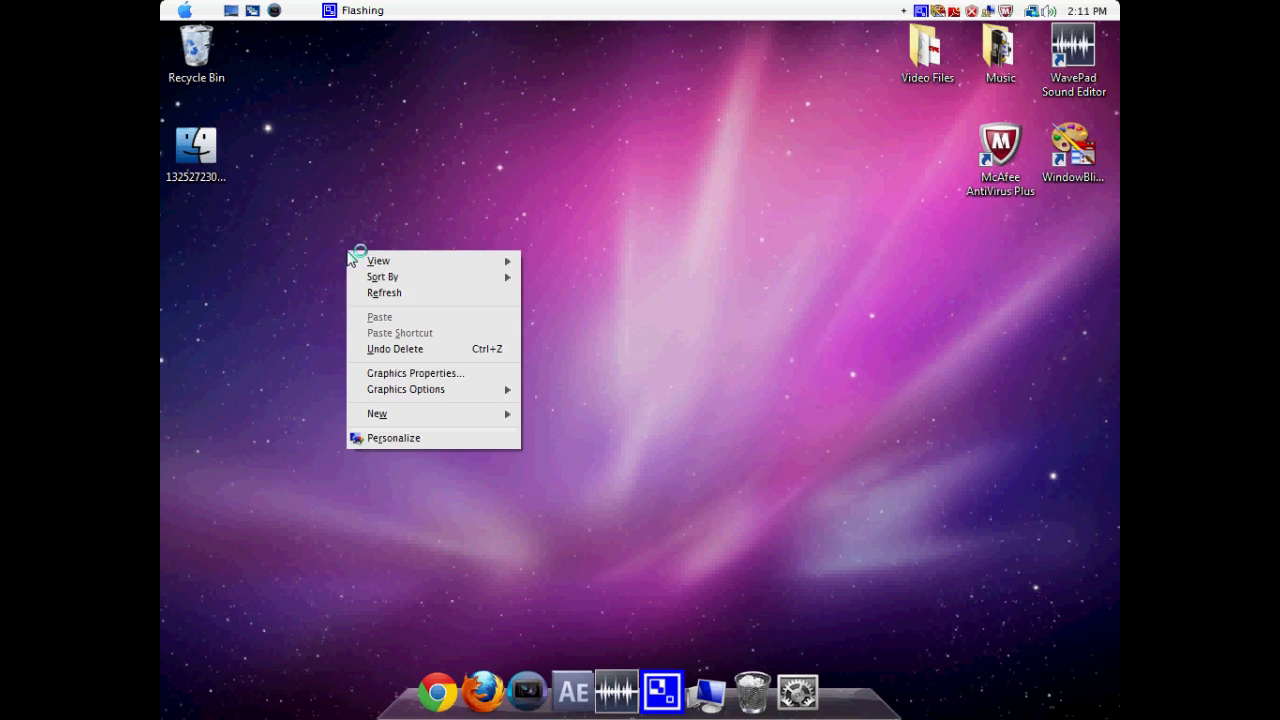
mouse_move(410, 416)
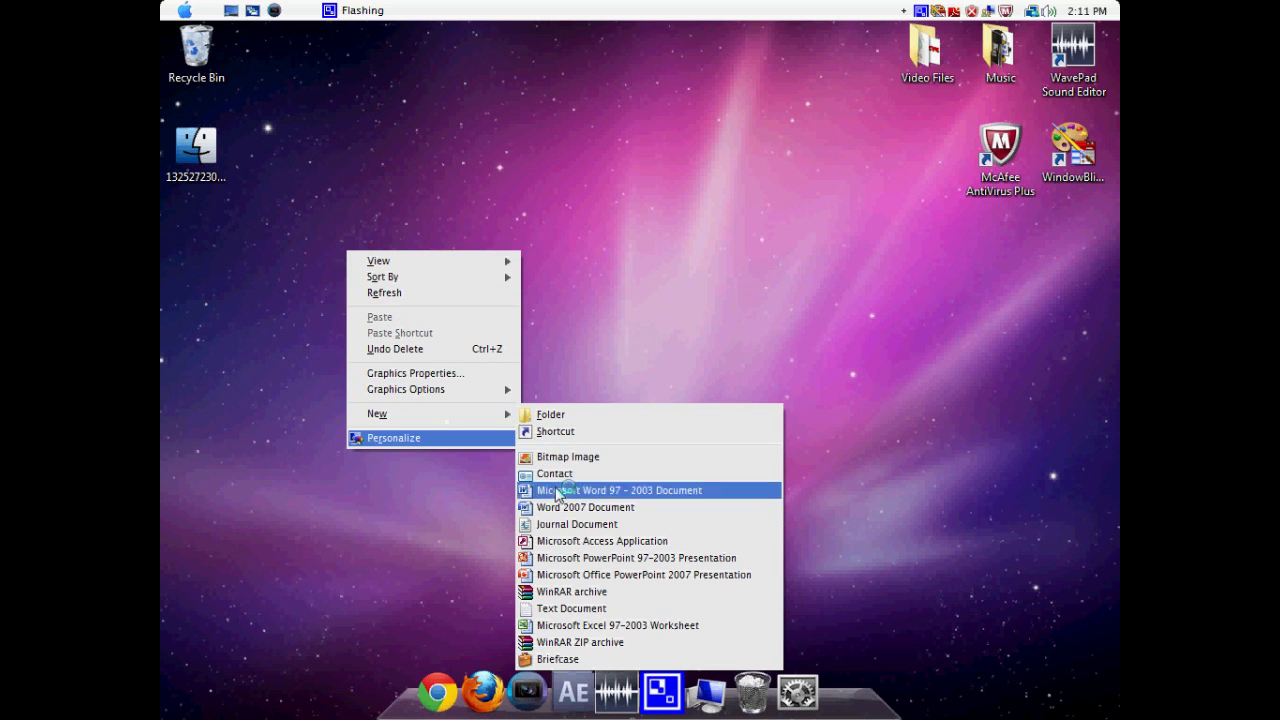
left_click(563, 607)
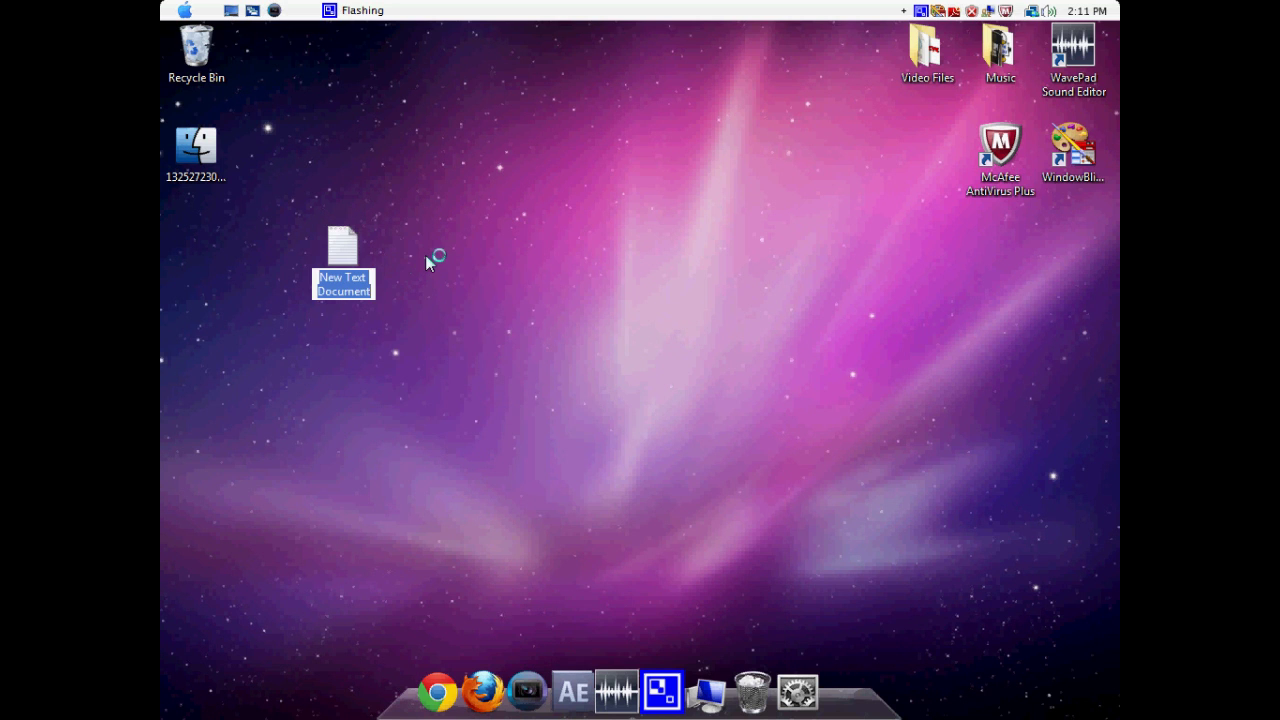
key("Return")
Save the empty document from Notepad as Finder.exe with All Files type, then close Notepad.
double_click(340, 248)
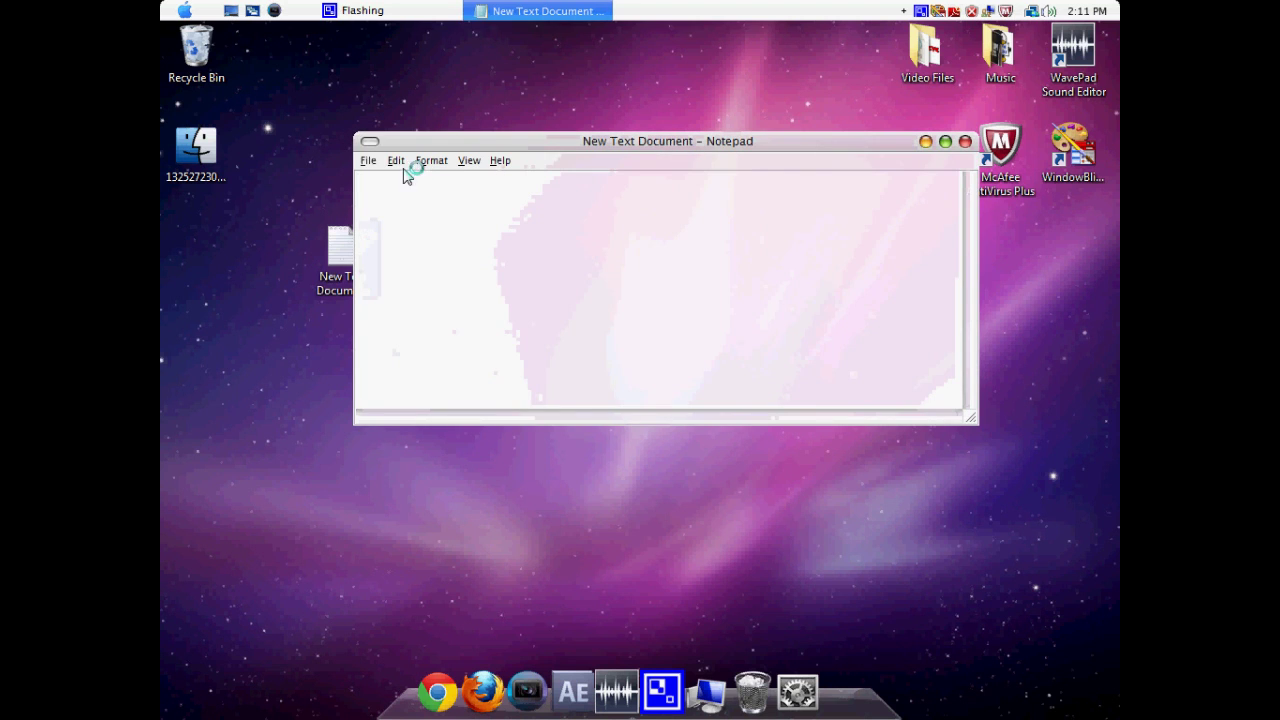
left_click(368, 160)
left_click(420, 229)
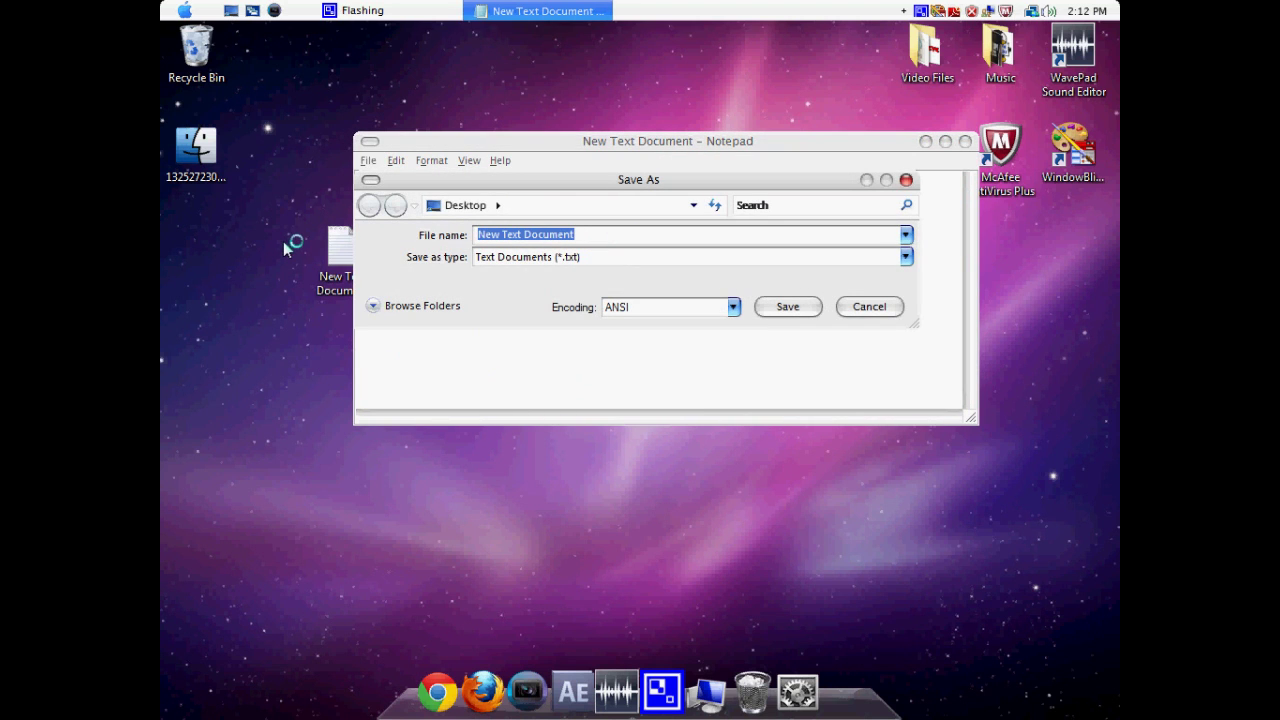
type("Finder.exe")
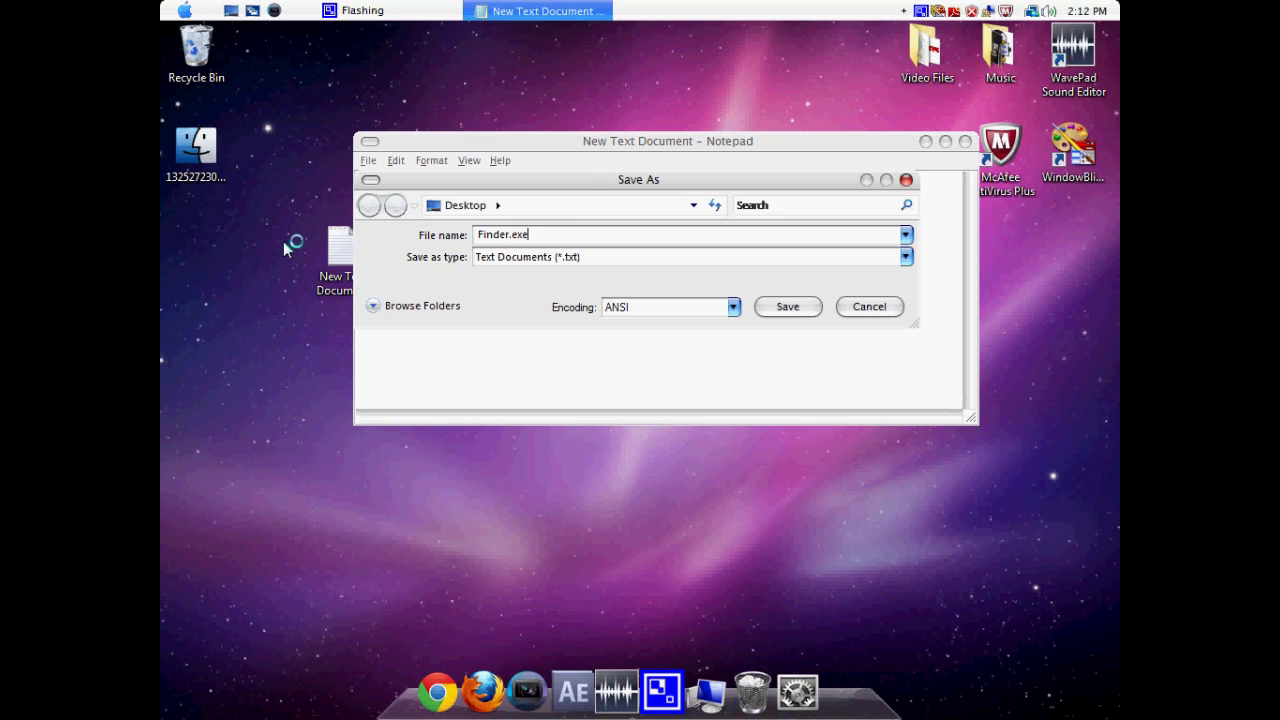
left_click(518, 257)
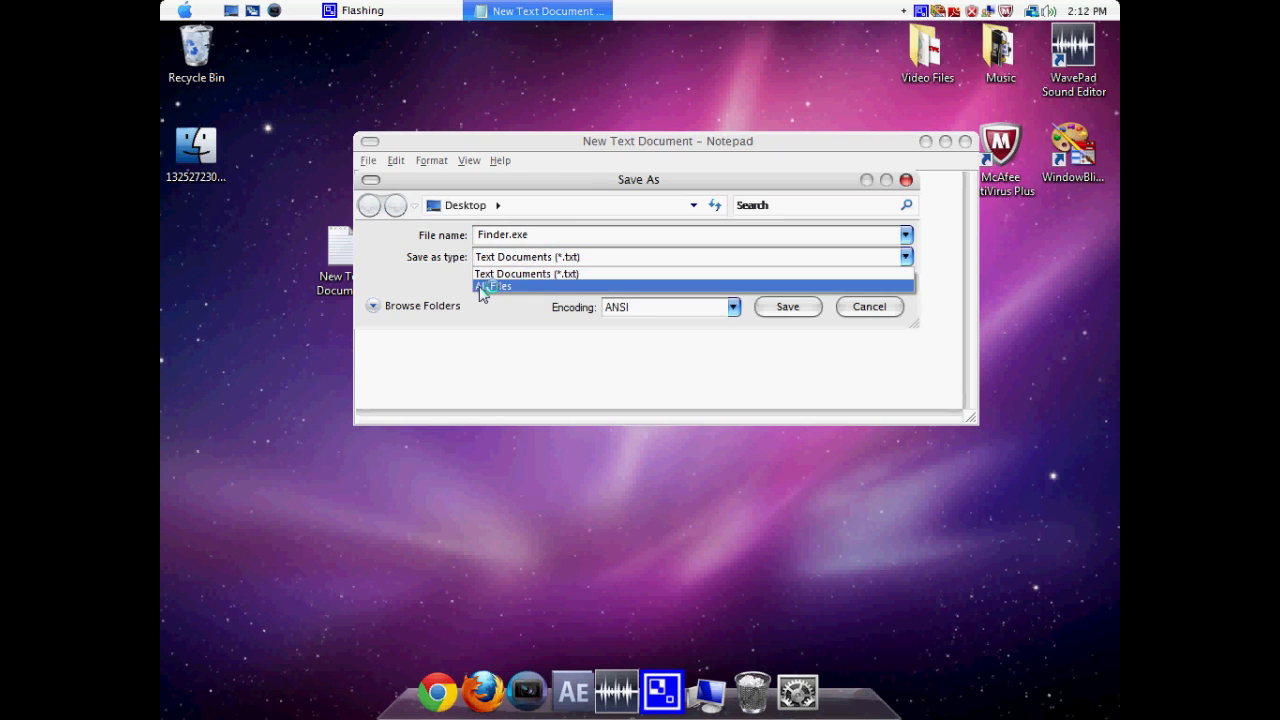
left_click(481, 287)
left_click(788, 307)
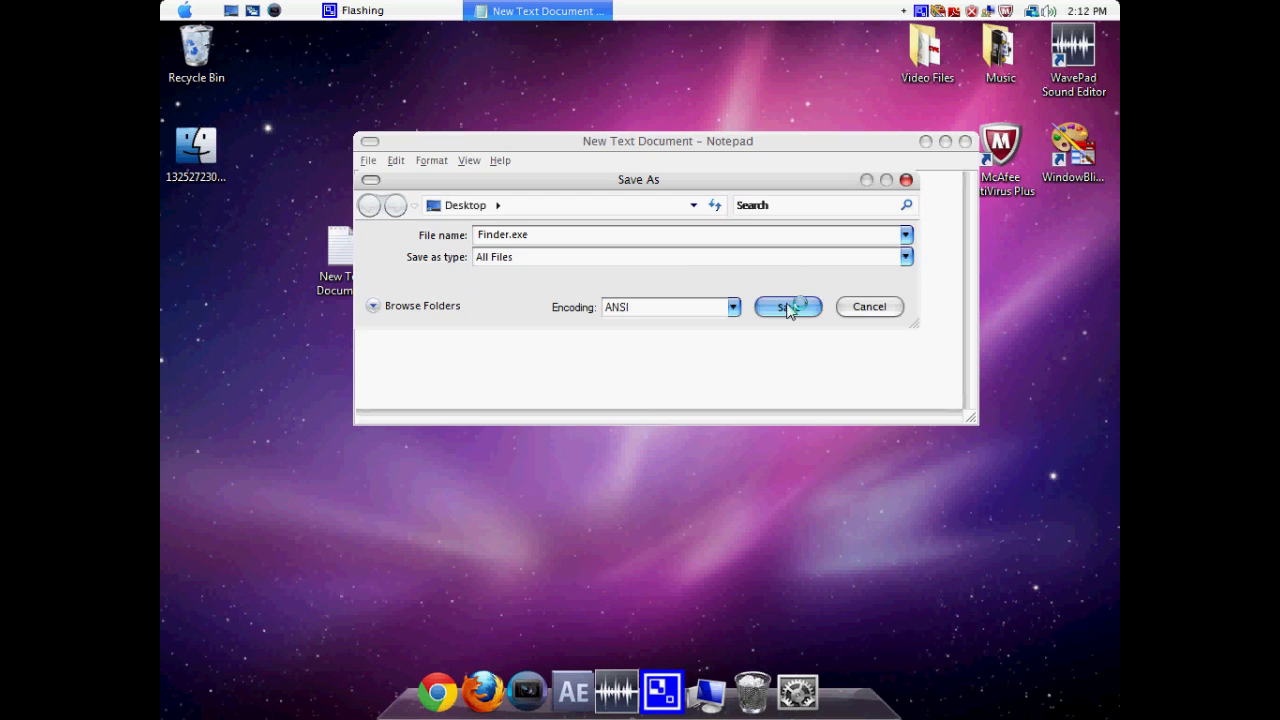
left_click(965, 141)
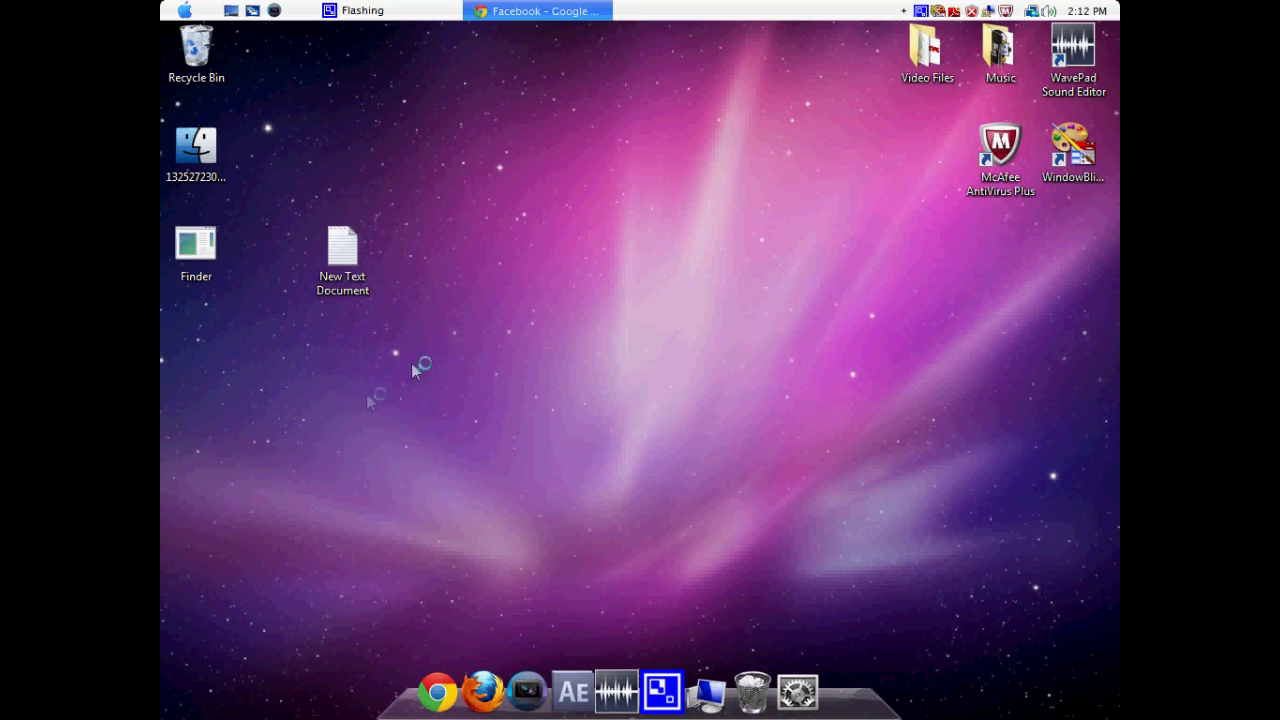
Move the Finder file to the right of the downloaded icon.
left_click(203, 268)
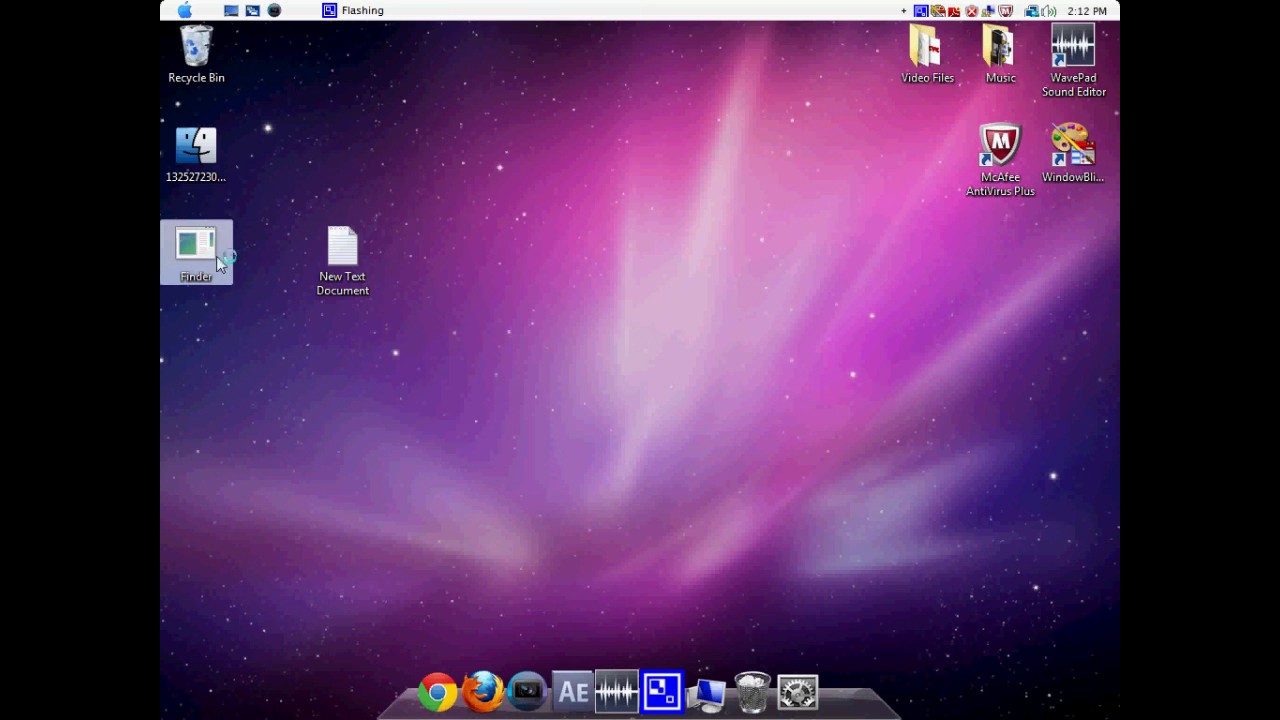
left_click(200, 250)
left_click_drag(200, 248, 420, 150)
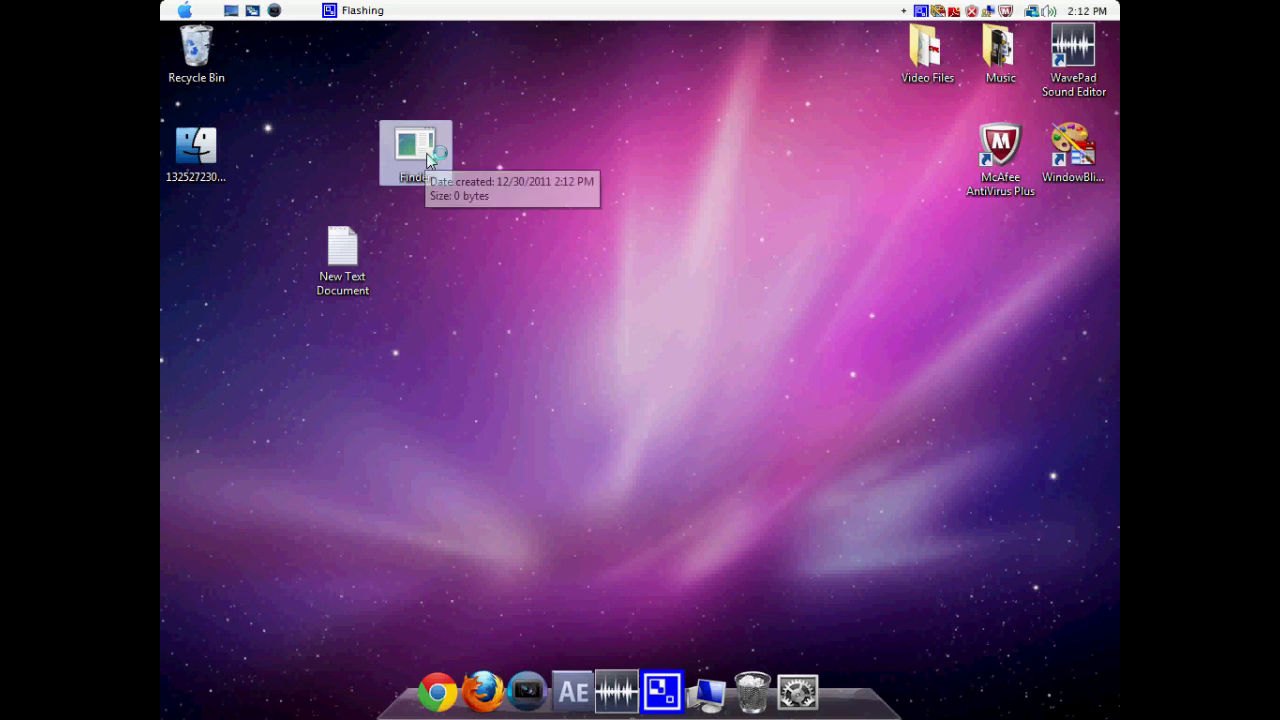
Send the Finder file to the desktop as a shortcut and place it below the file.
right_click(428, 160)
mouse_move(487, 398)
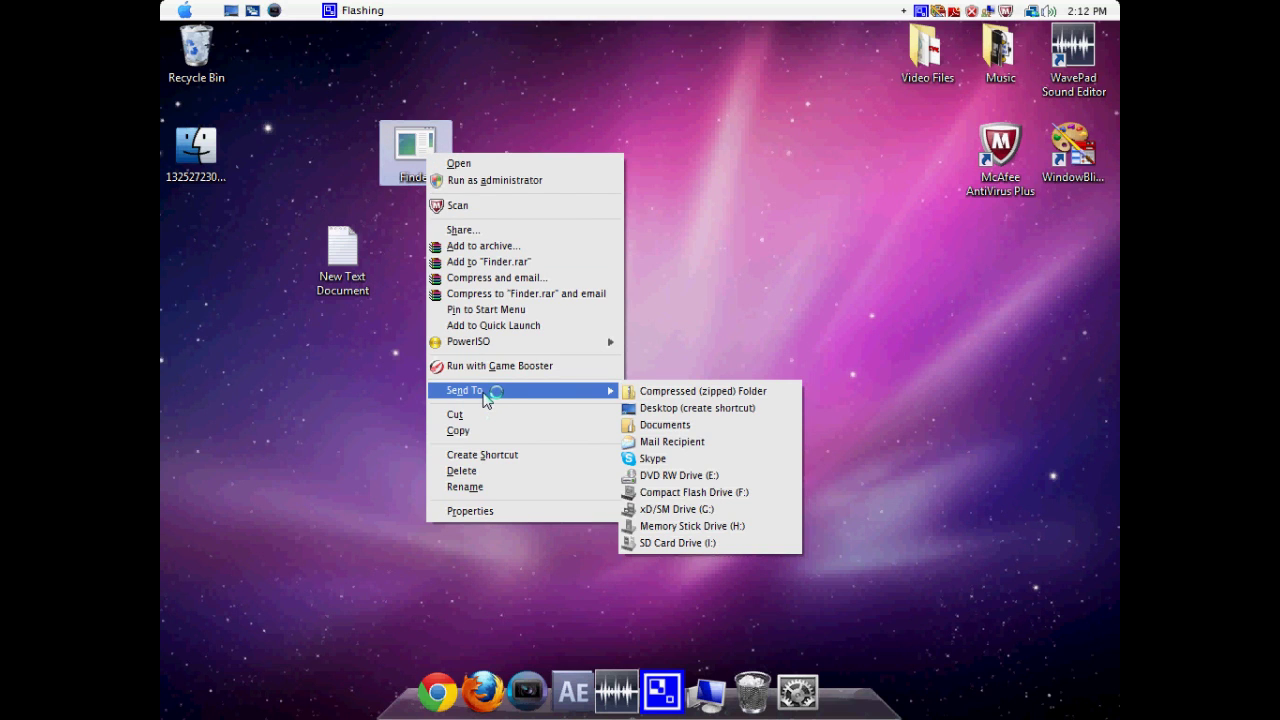
left_click(684, 408)
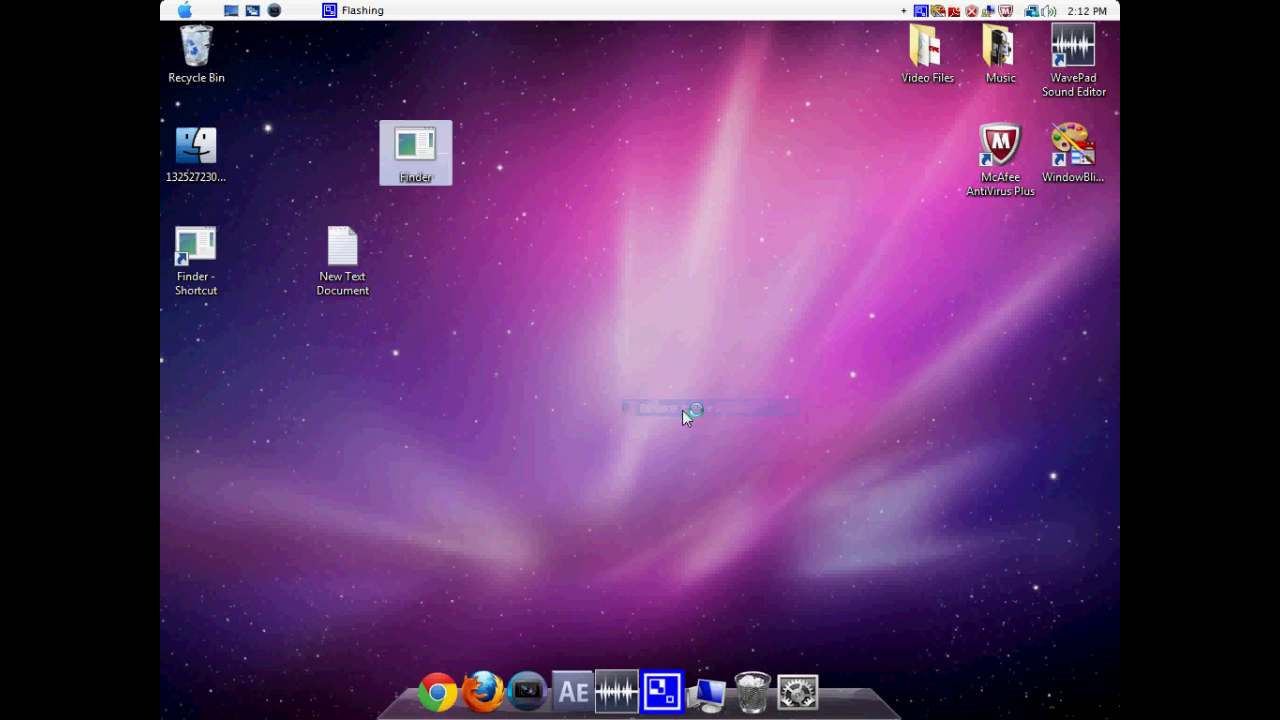
left_click_drag(190, 262, 440, 262)
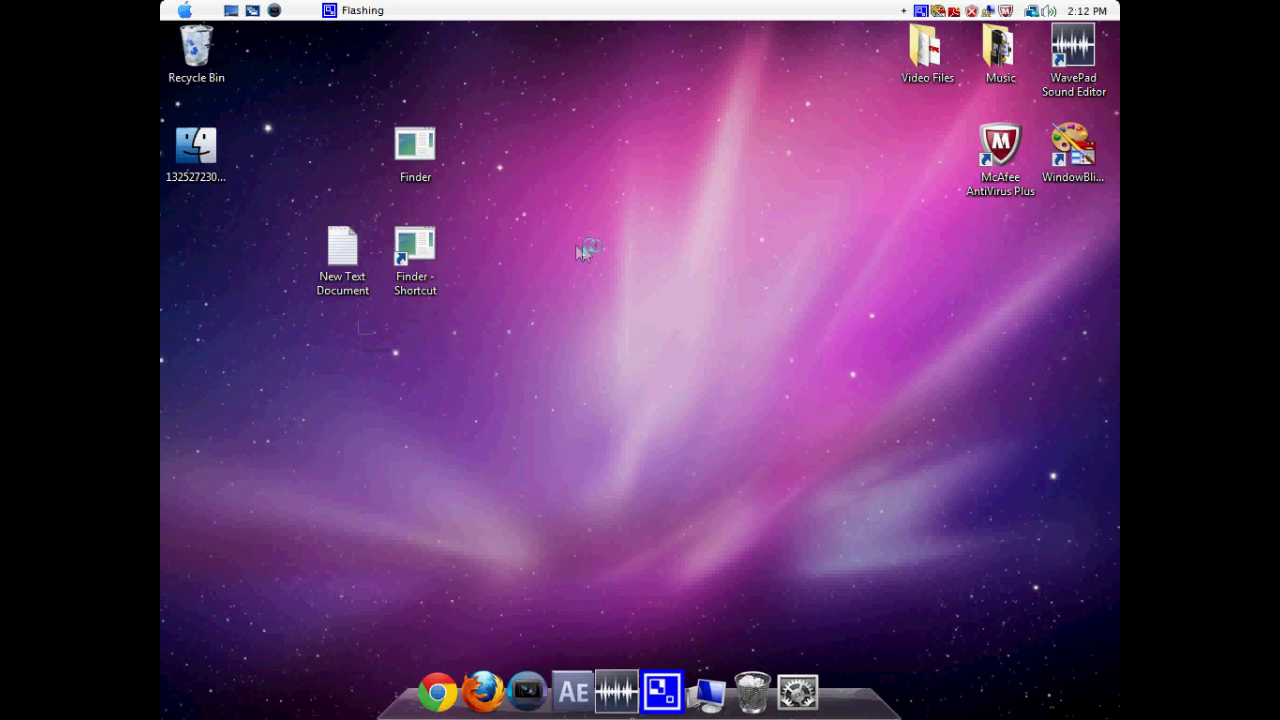
right_click(424, 268)
Cut the Finder shortcut's target down to C:\ and apply the change.
left_click(478, 603)
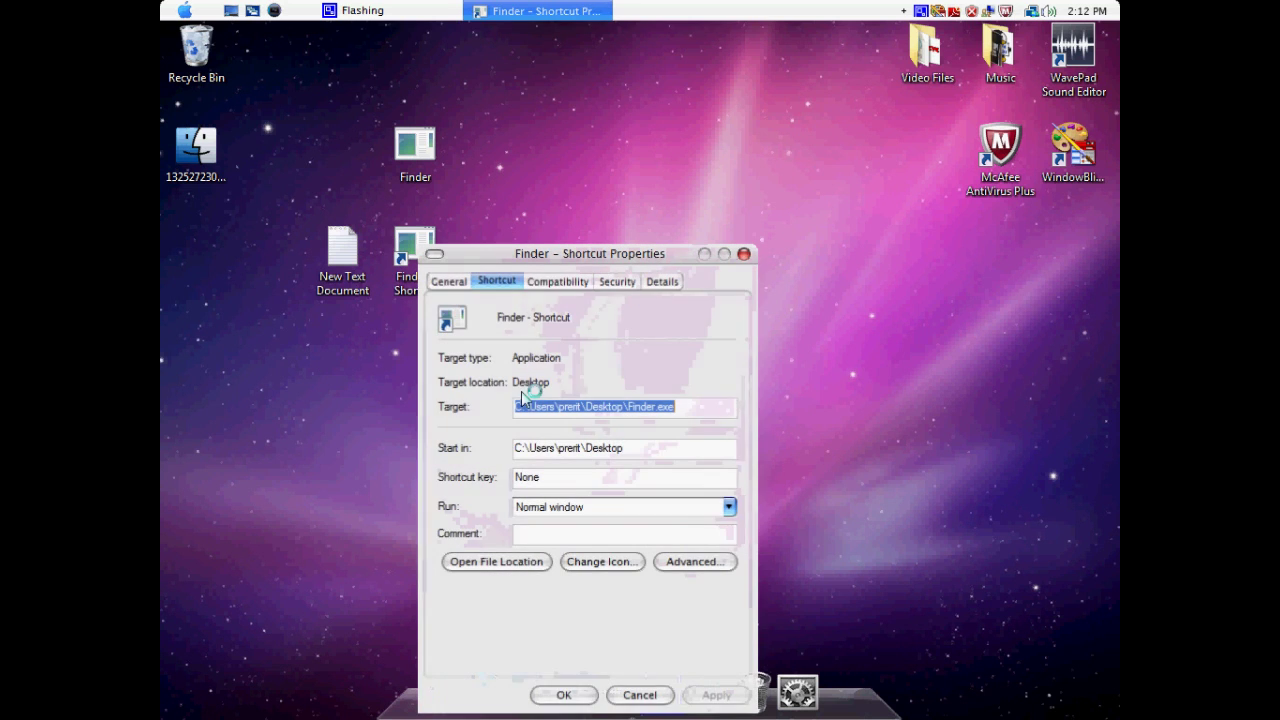
left_click_drag(703, 409, 535, 415)
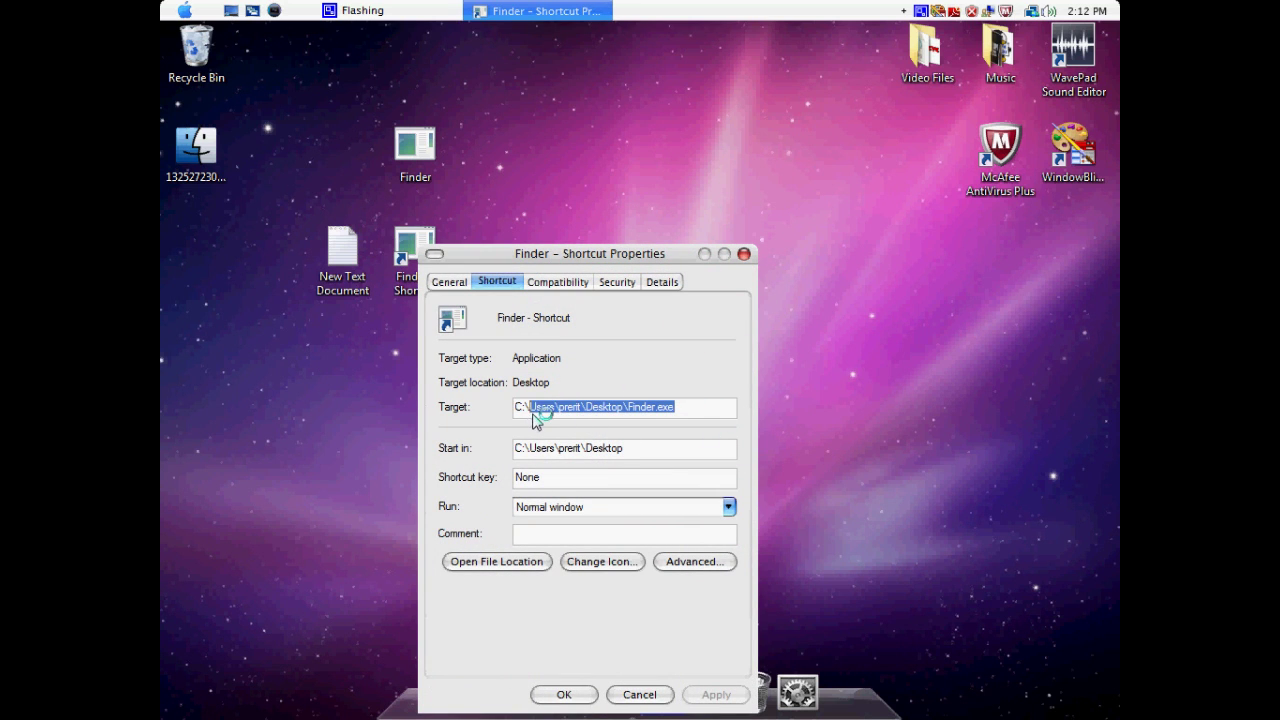
key("BackSpace")
left_click(657, 380)
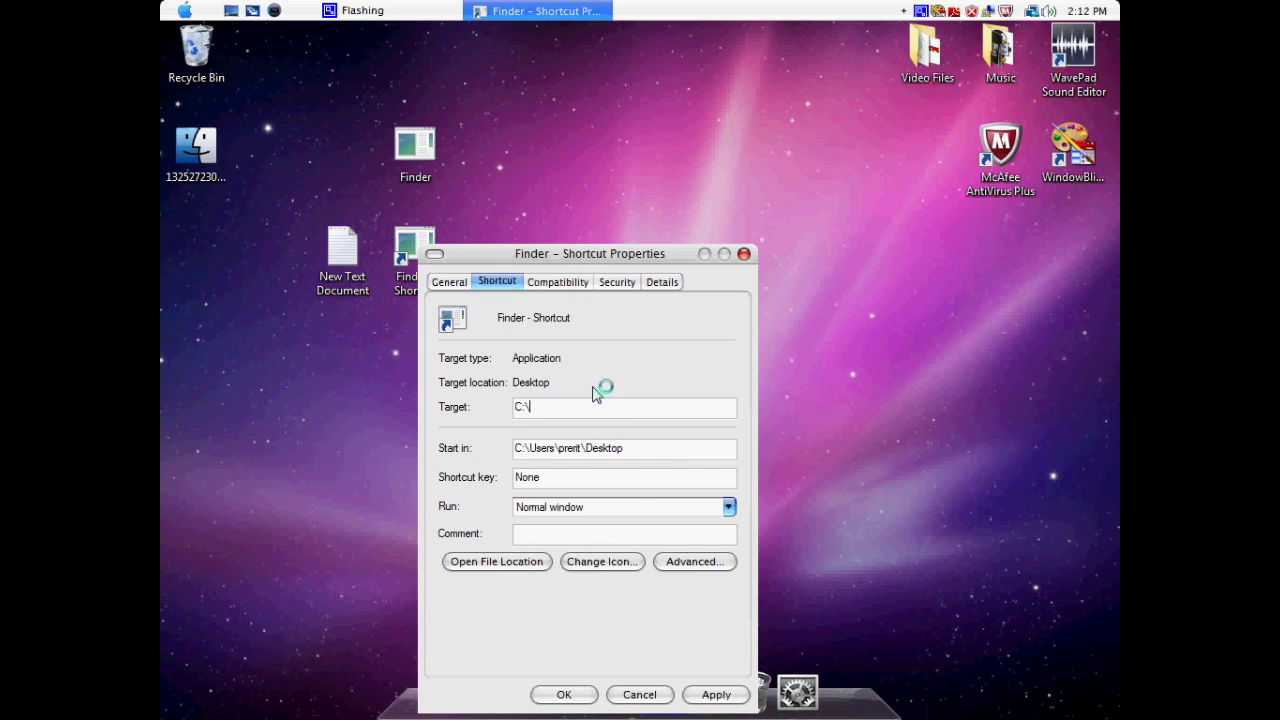
left_click(700, 694)
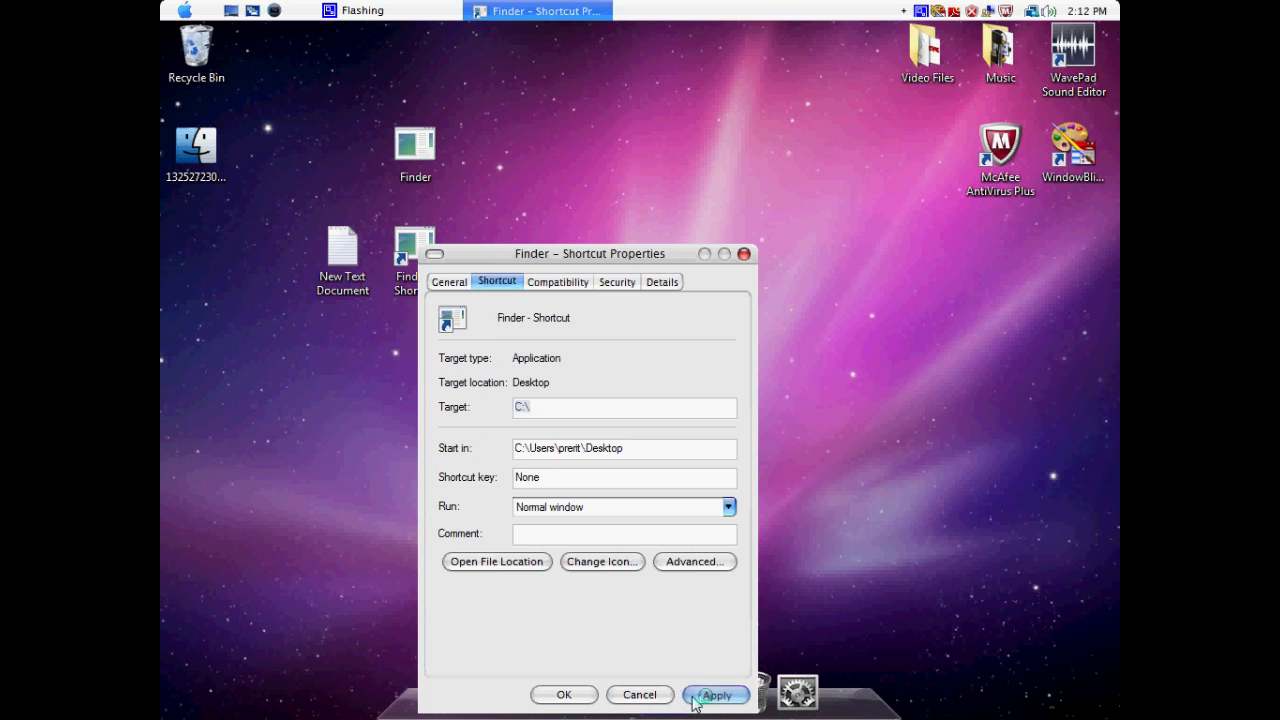
left_click_drag(528, 256, 619, 113)
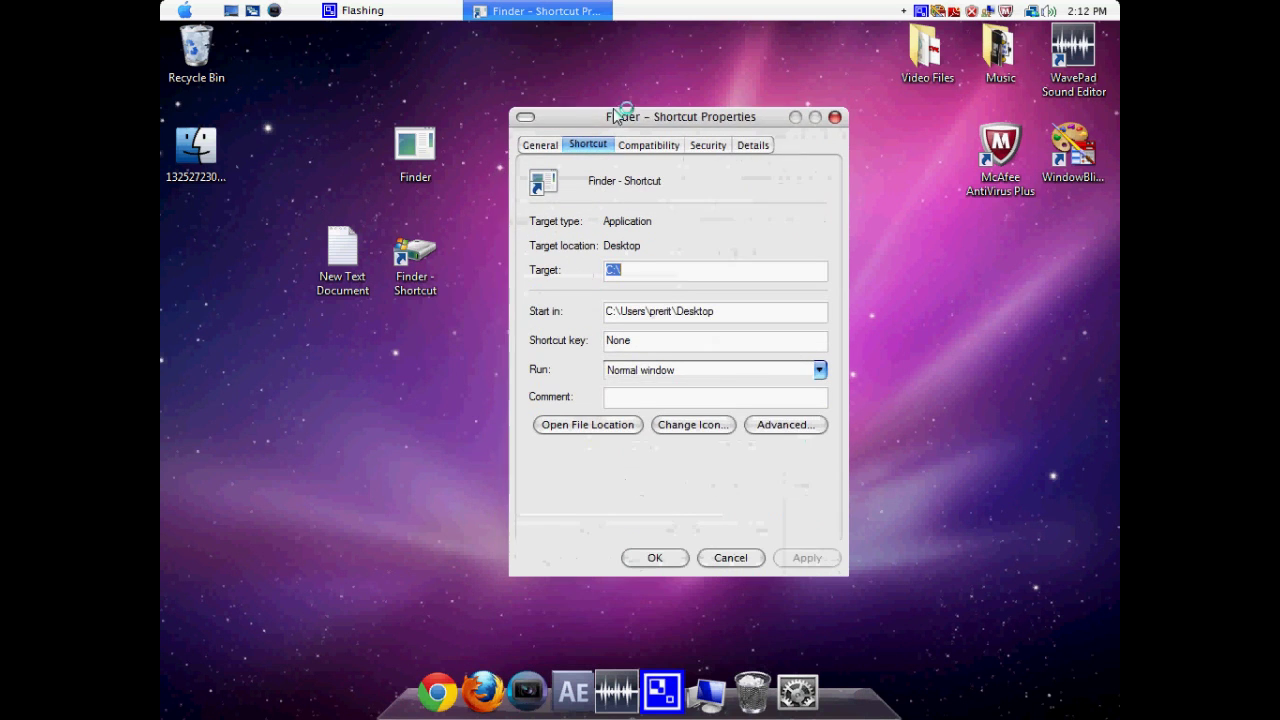
double_click(415, 275)
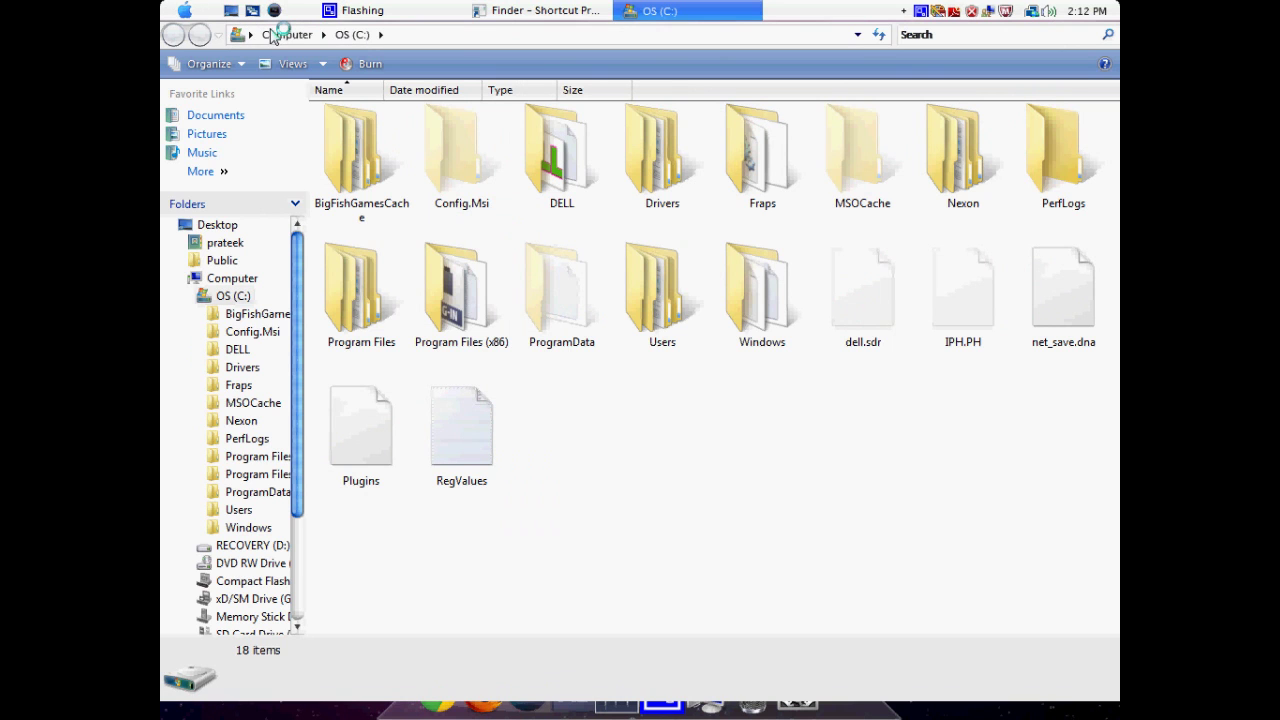
key("alt+F4")
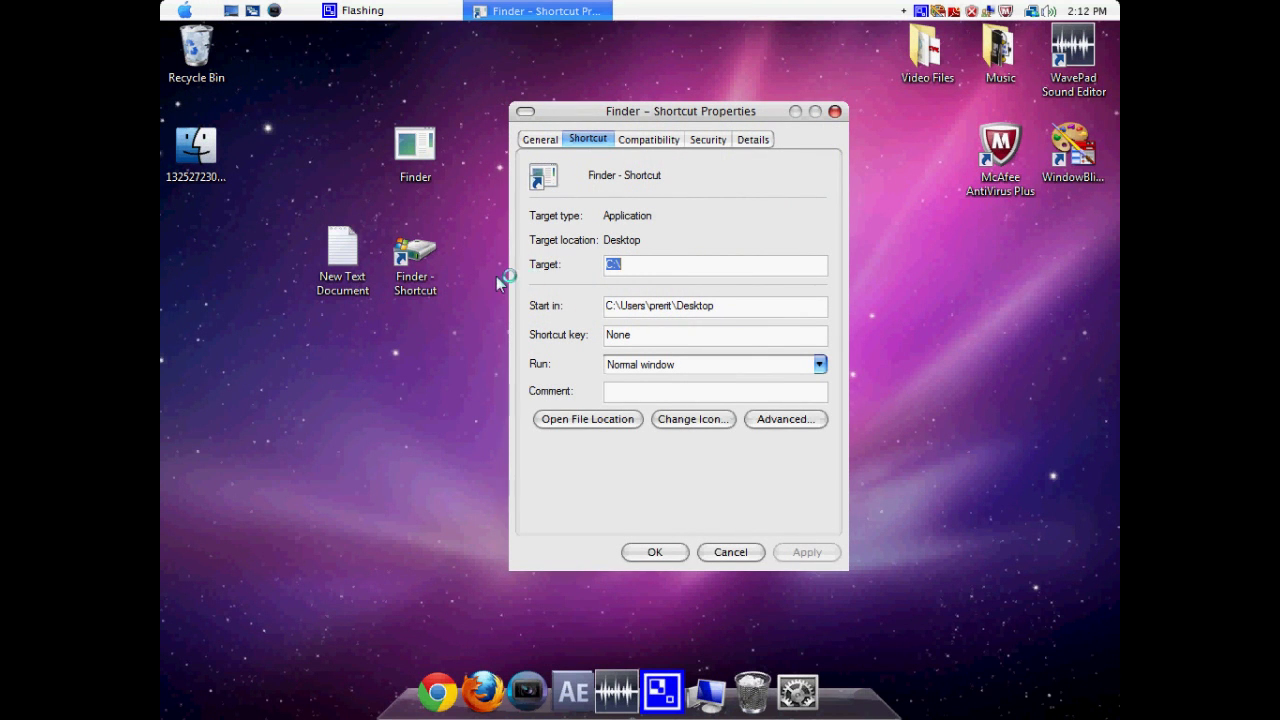
left_click(693, 419)
mouse_move(622, 450)
left_mouse_down()
mouse_move(690, 452)
mouse_move(610, 452)
left_mouse_up()
left_click(785, 242)
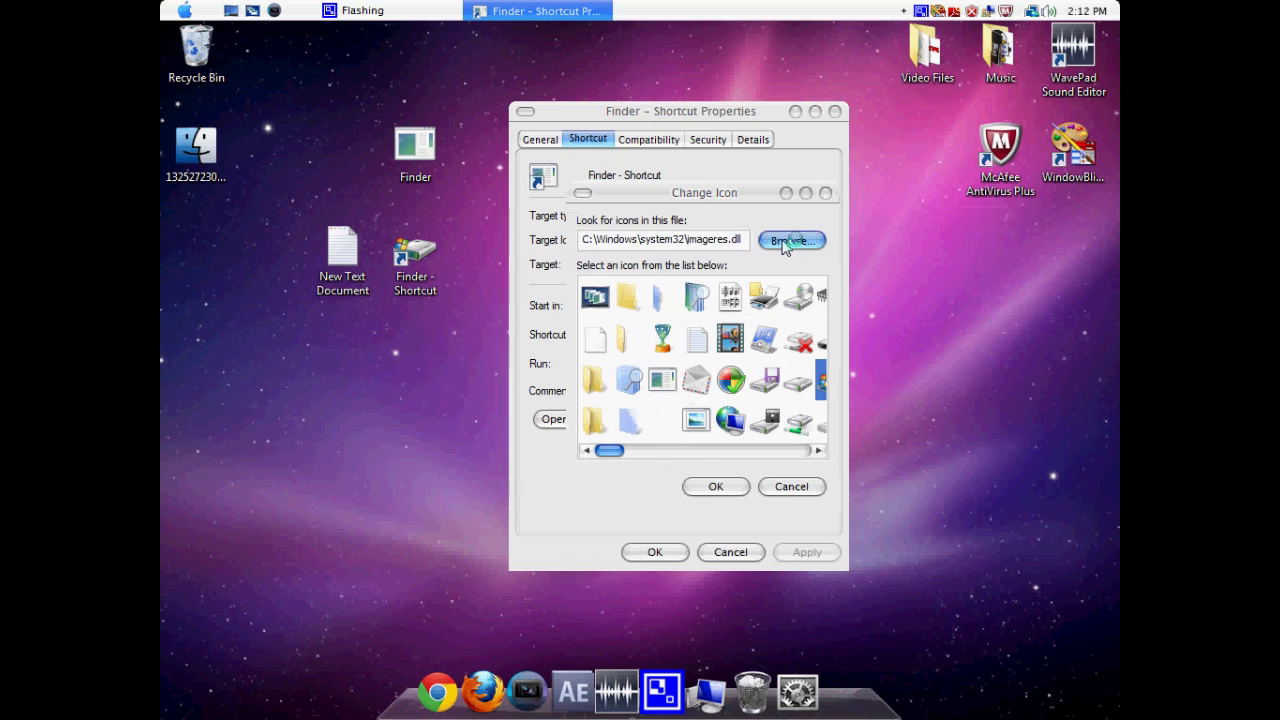
left_click(632, 318)
left_click_drag(725, 215, 655, 178)
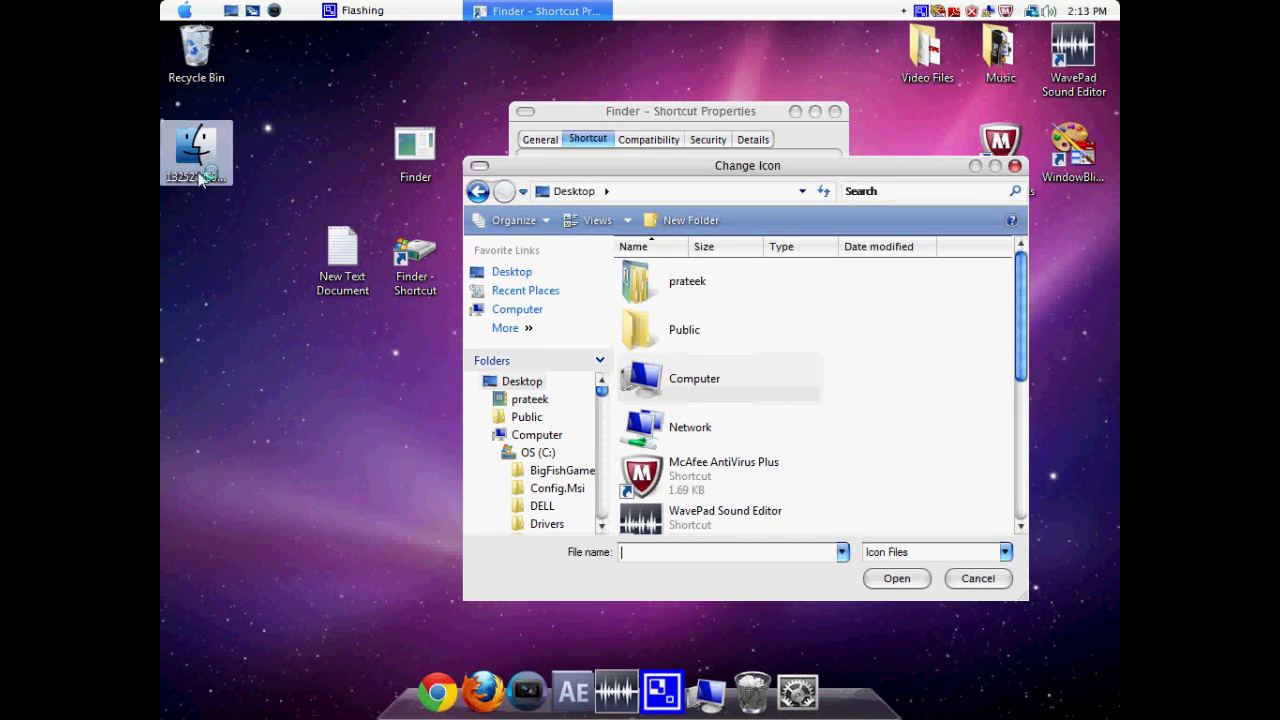
left_click_drag(1017, 335, 1022, 515)
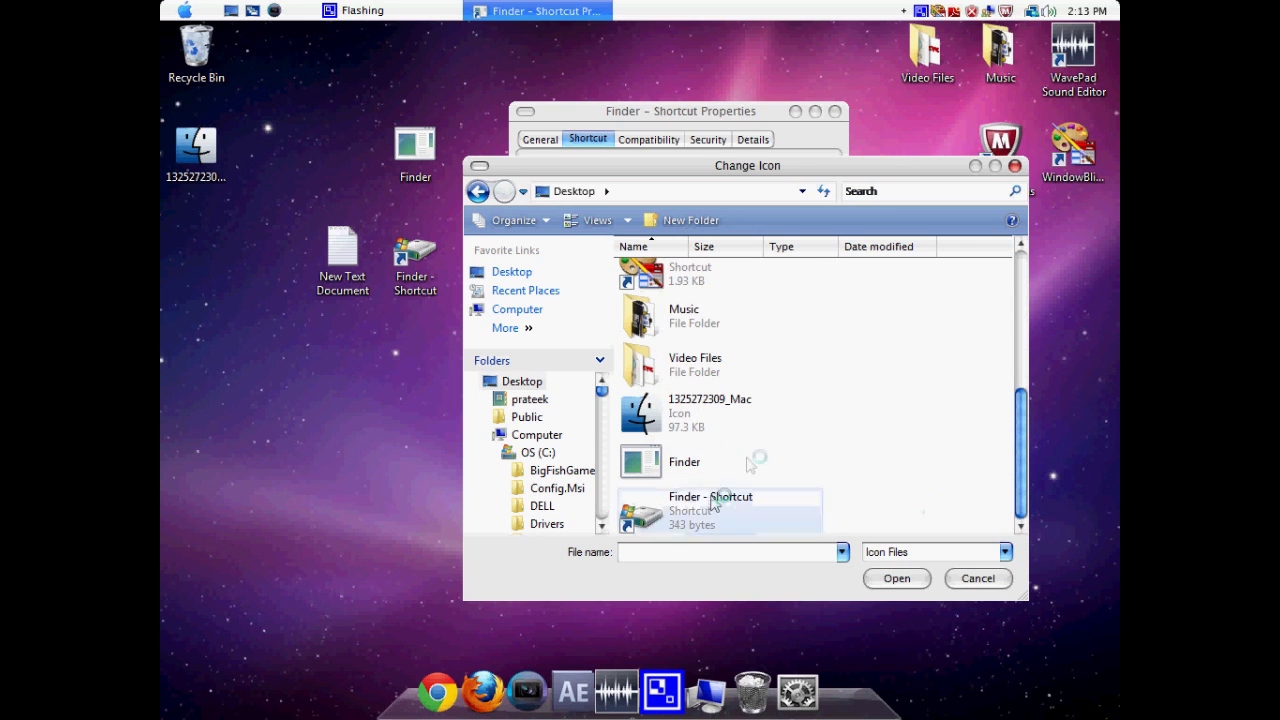
double_click(756, 418)
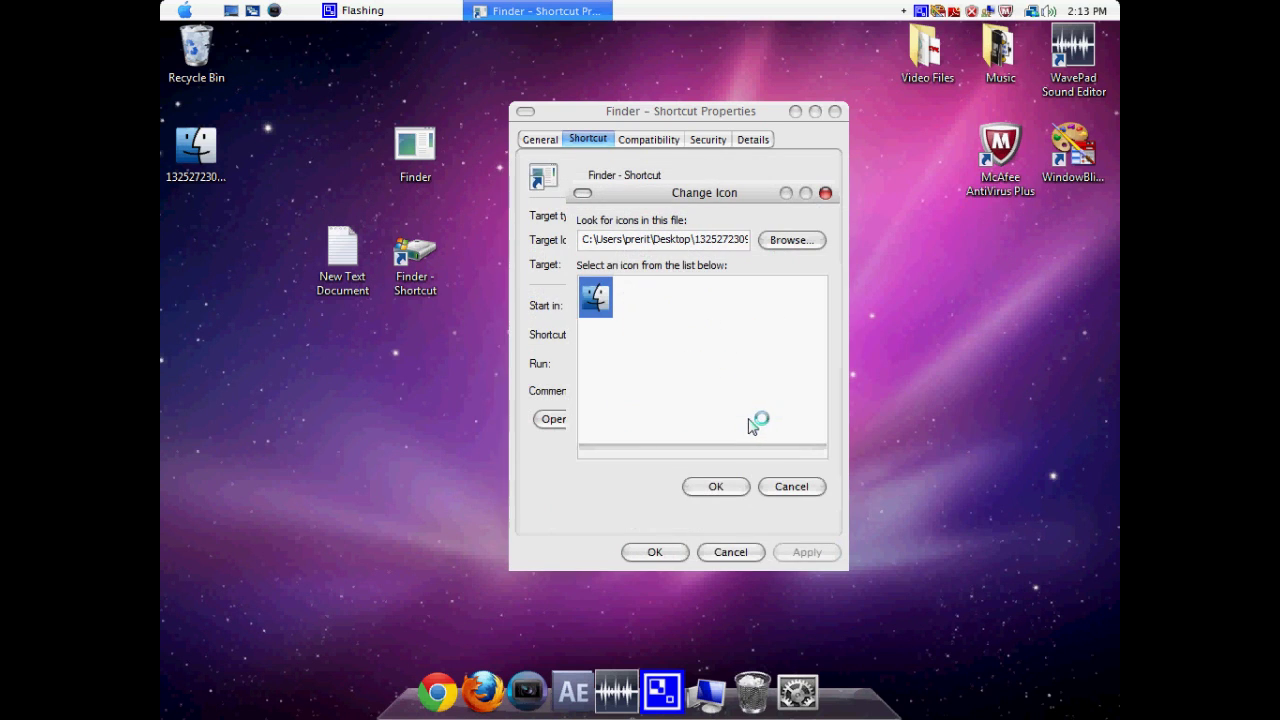
left_click(720, 487)
left_click(808, 552)
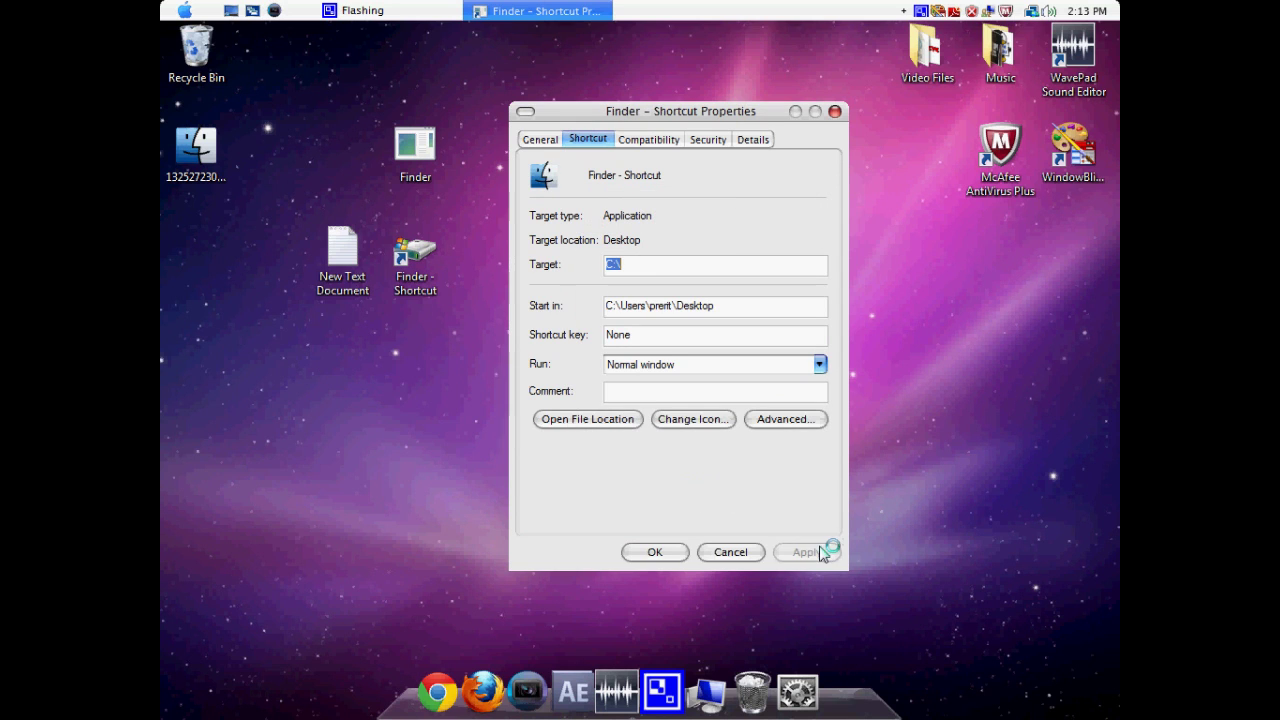
left_click(668, 553)
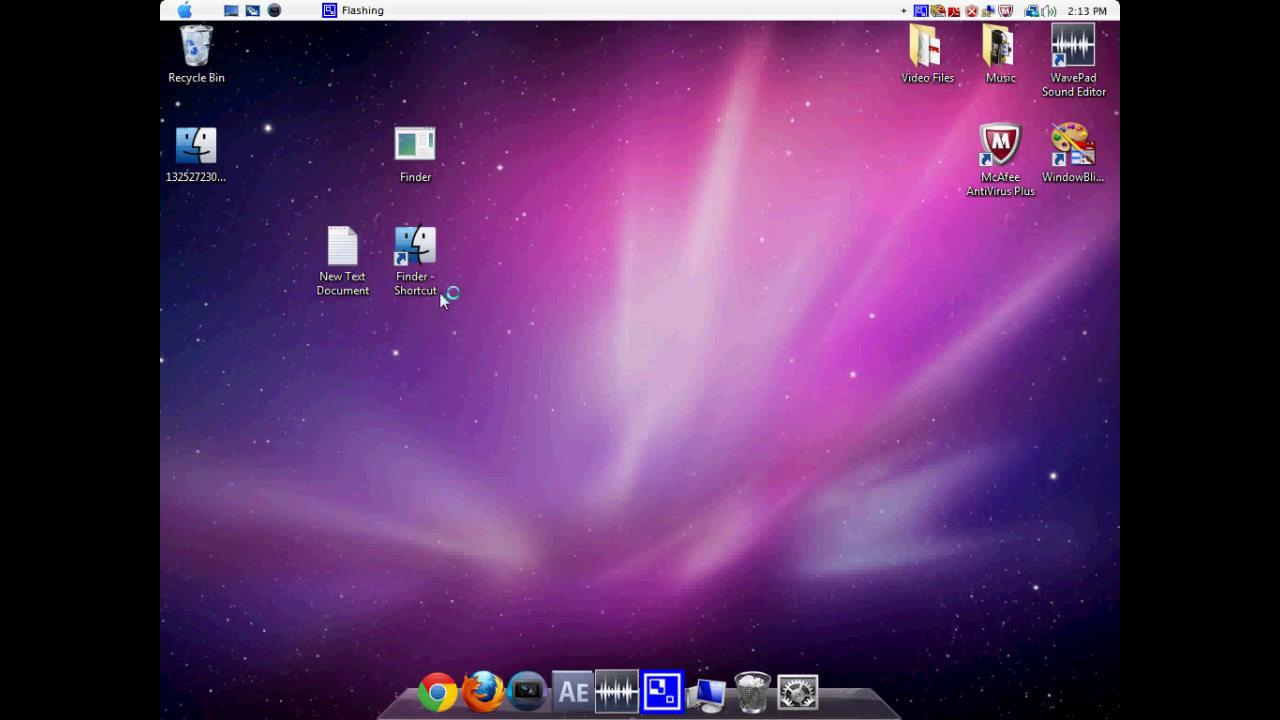
double_click(398, 255)
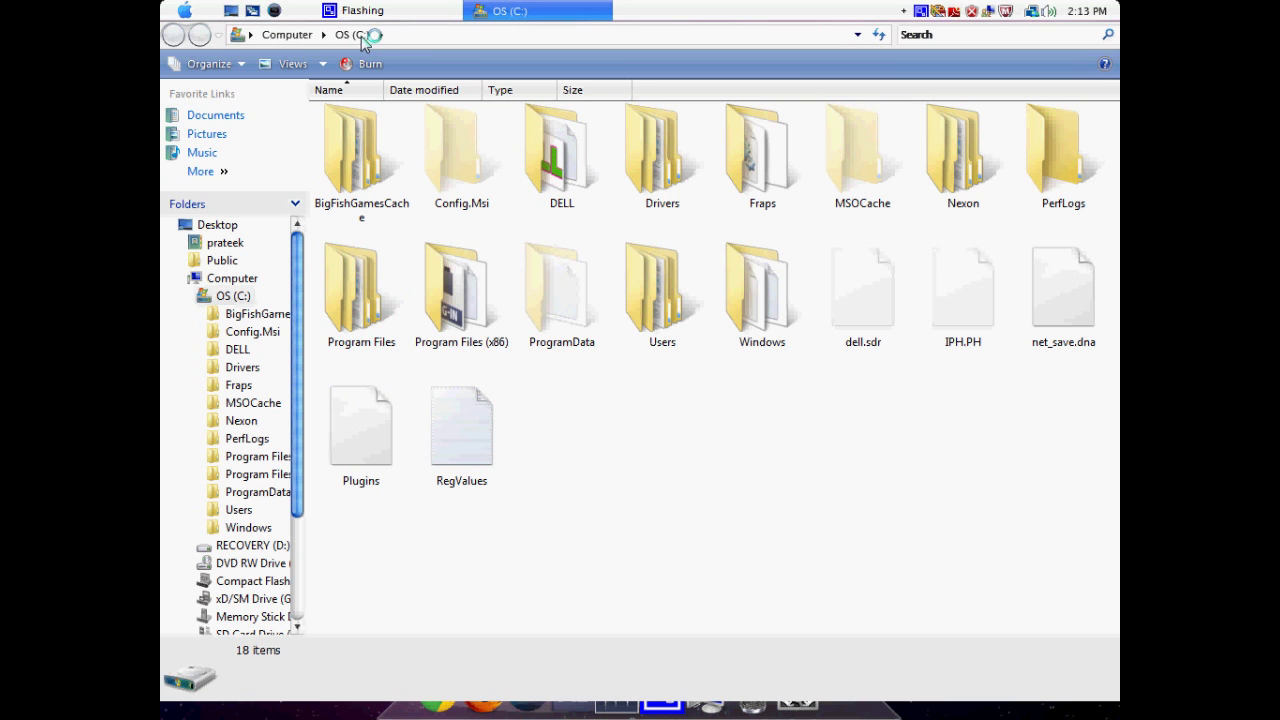
key("alt+F4")
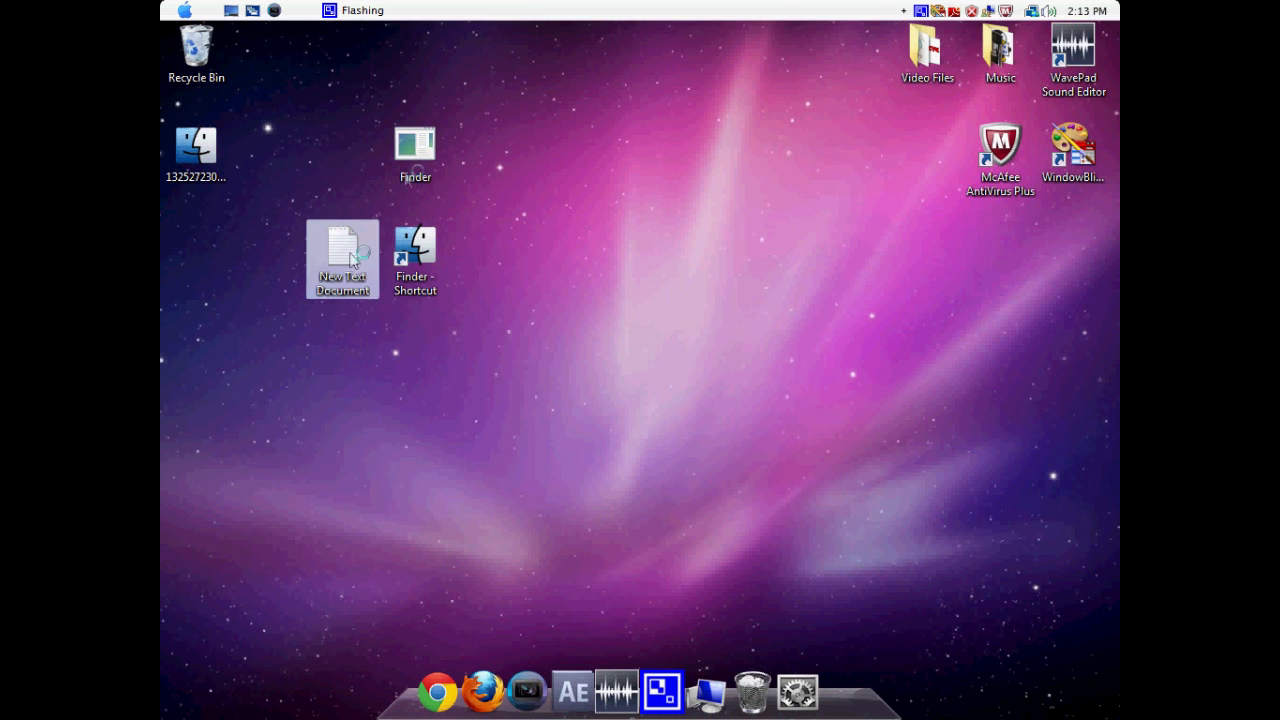
Rename the shortcut from 'Finder - Shortcut' to 'Finder'.
right_click(413, 242)
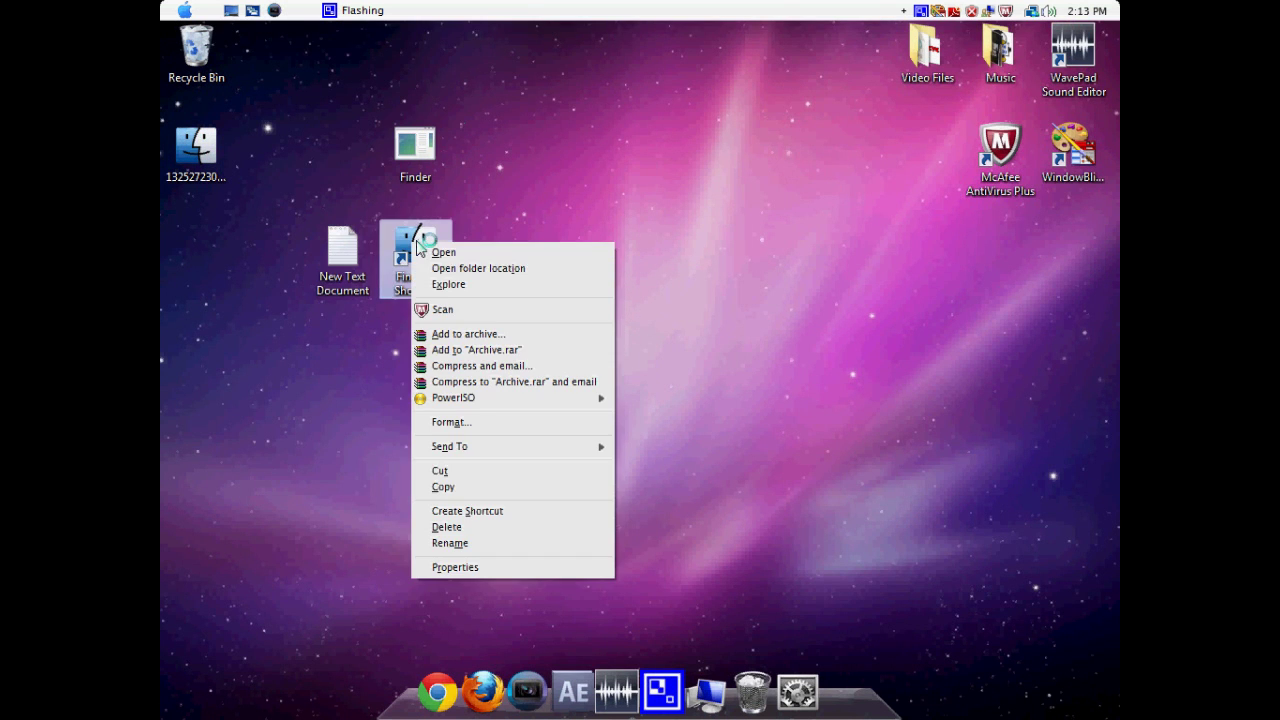
left_click(459, 544)
type("Finder")
key("Return")
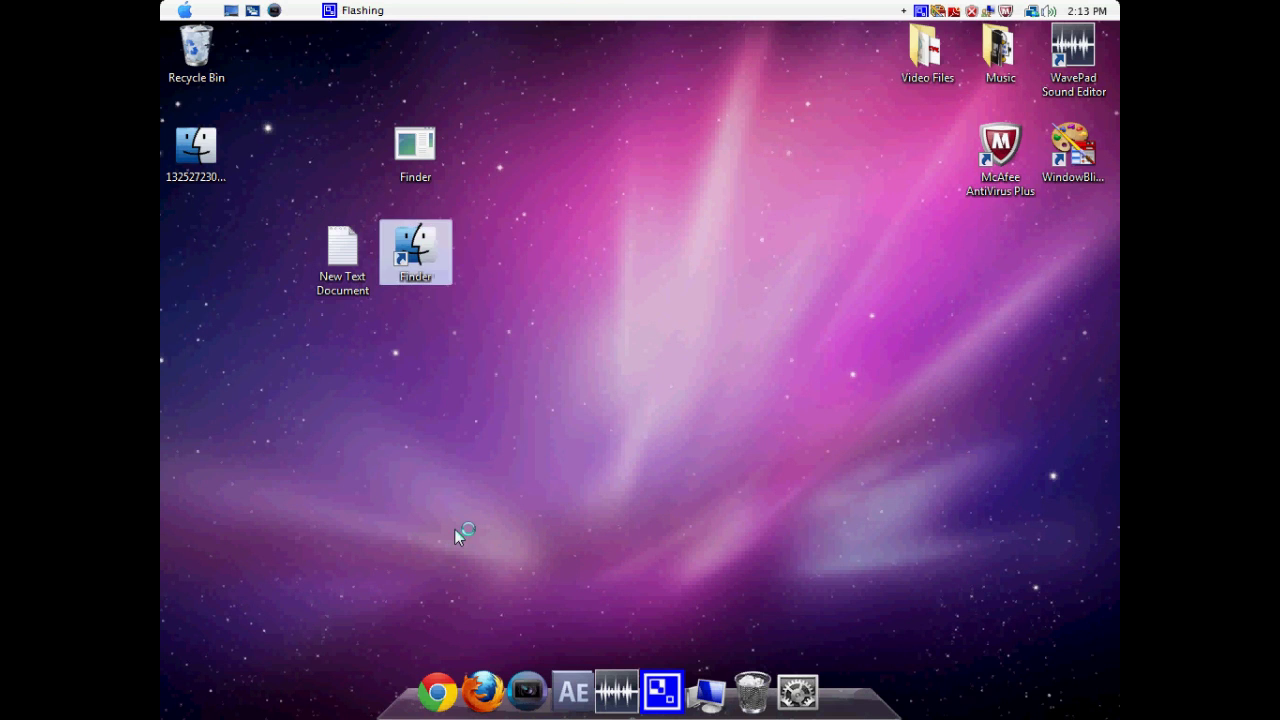
Arrange the text document and Finder file beside the icon file and select all three.
left_click(360, 288)
left_click_drag(360, 288, 287, 183)
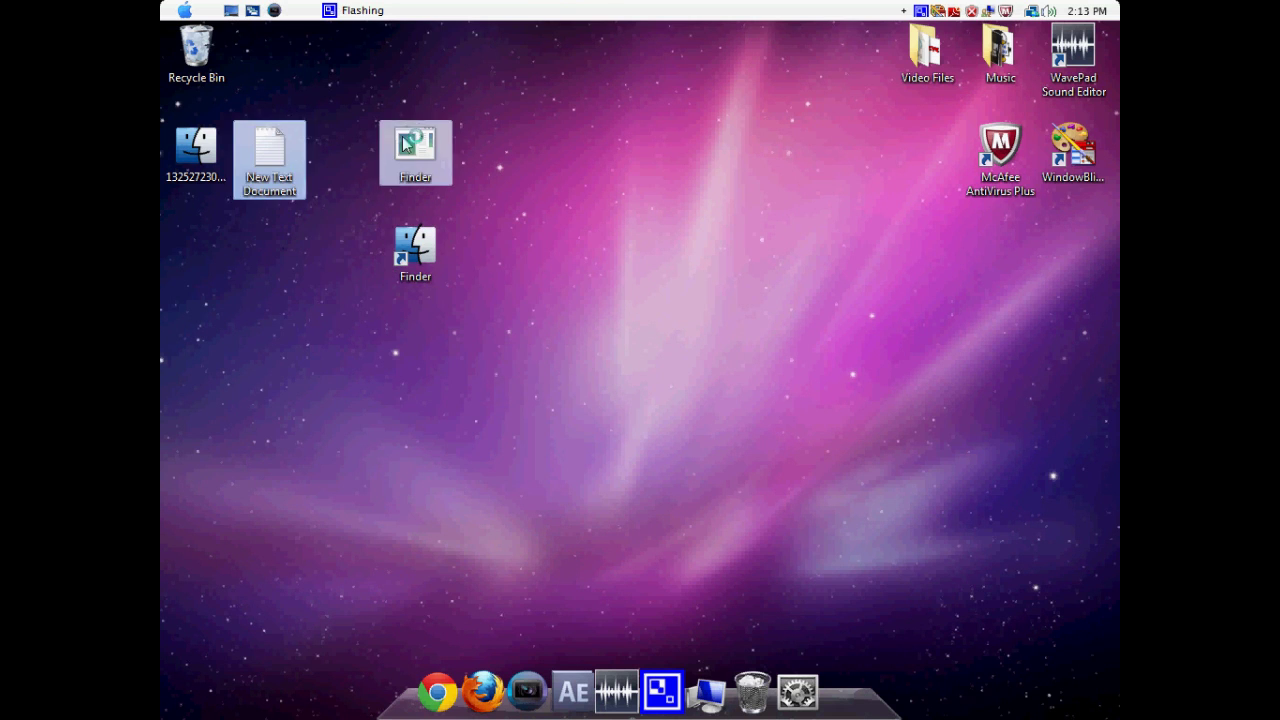
left_click_drag(415, 150, 269, 250)
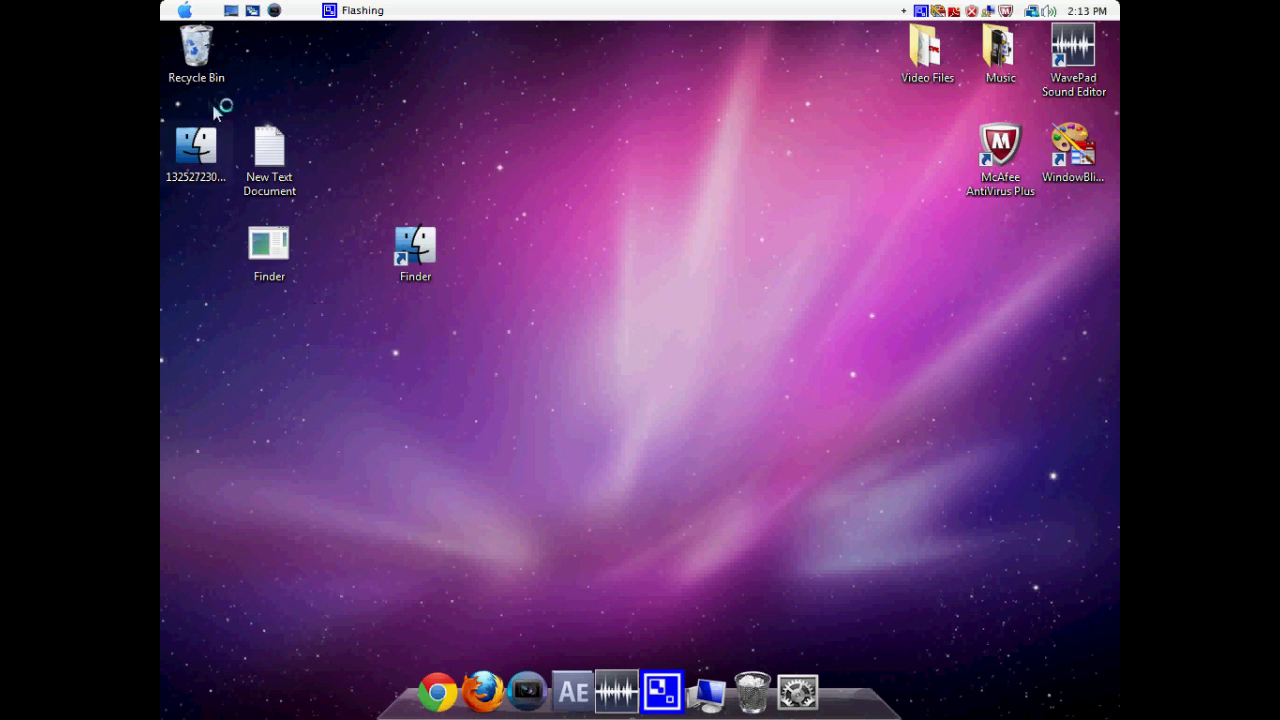
left_click_drag(319, 287, 188, 149)
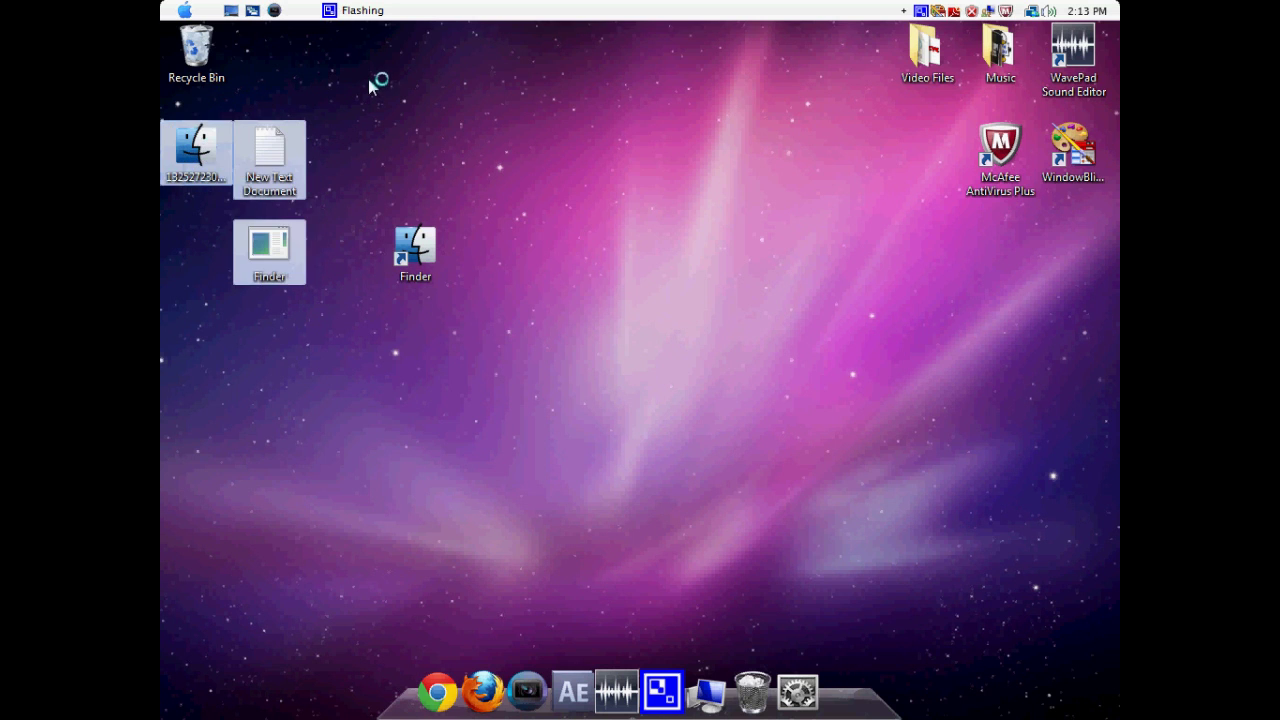
right_click(368, 79)
Create a new desktop folder named 'Finder Elements'.
left_click(505, 203)
left_click(599, 241)
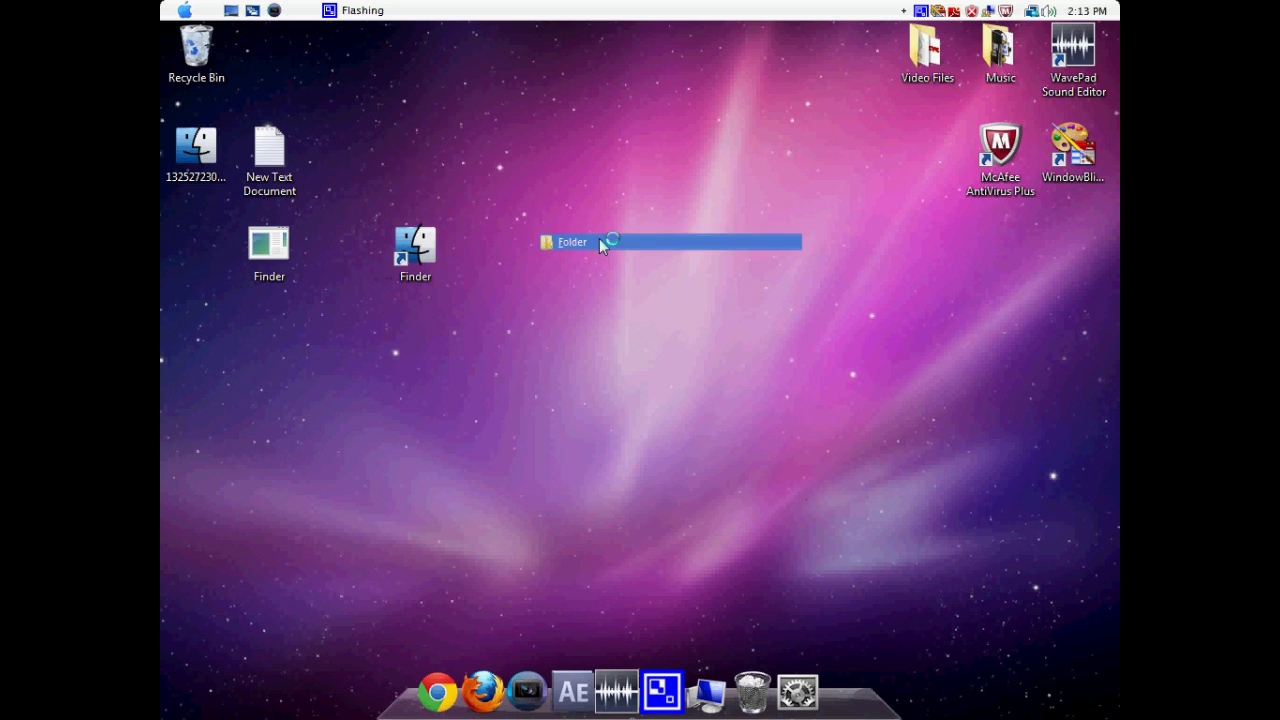
type("Finder")
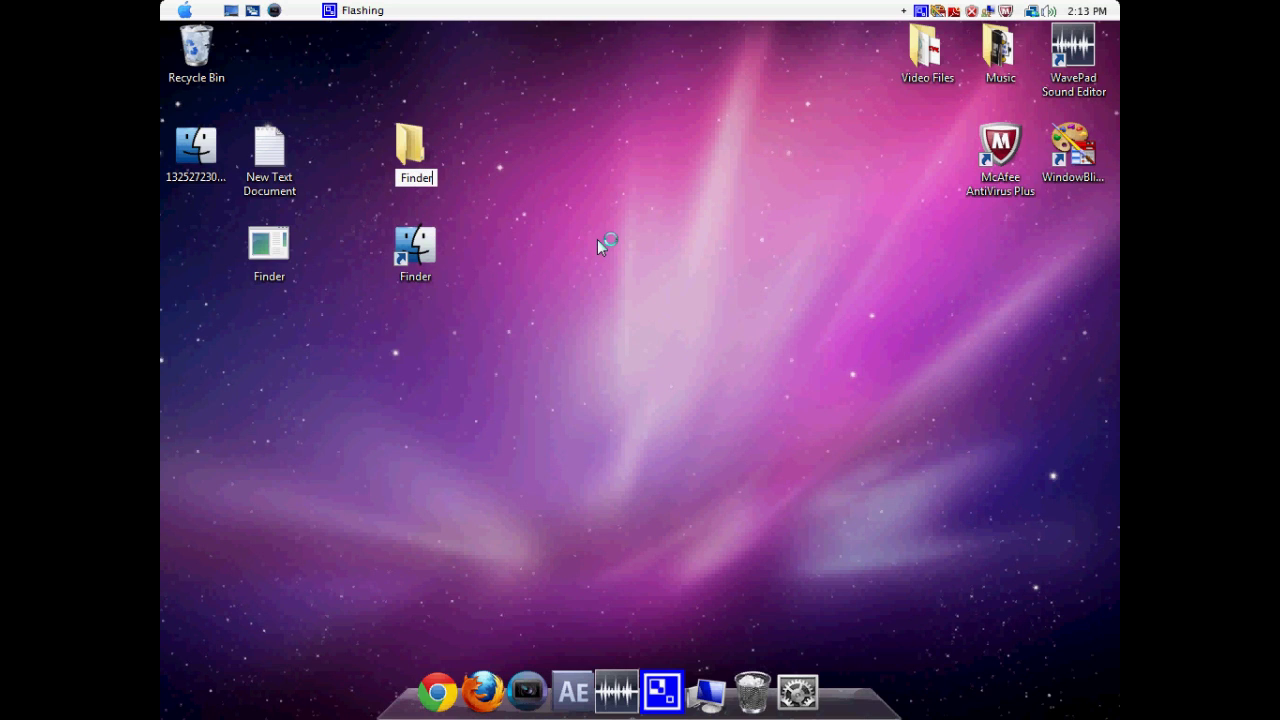
type(" Elements")
key("Return")
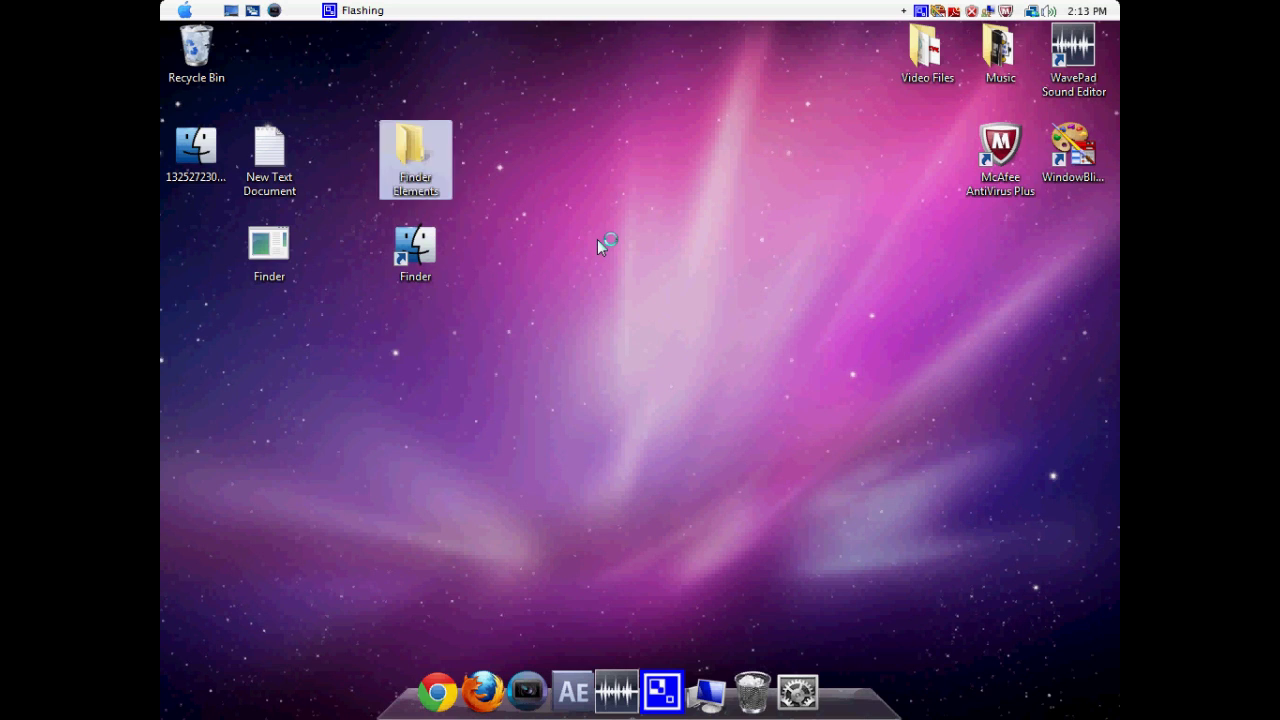
Move the three helper files into the folder, shift the Finder shortcut left, and test it opens C:.
left_click_drag(344, 294, 924, 148)
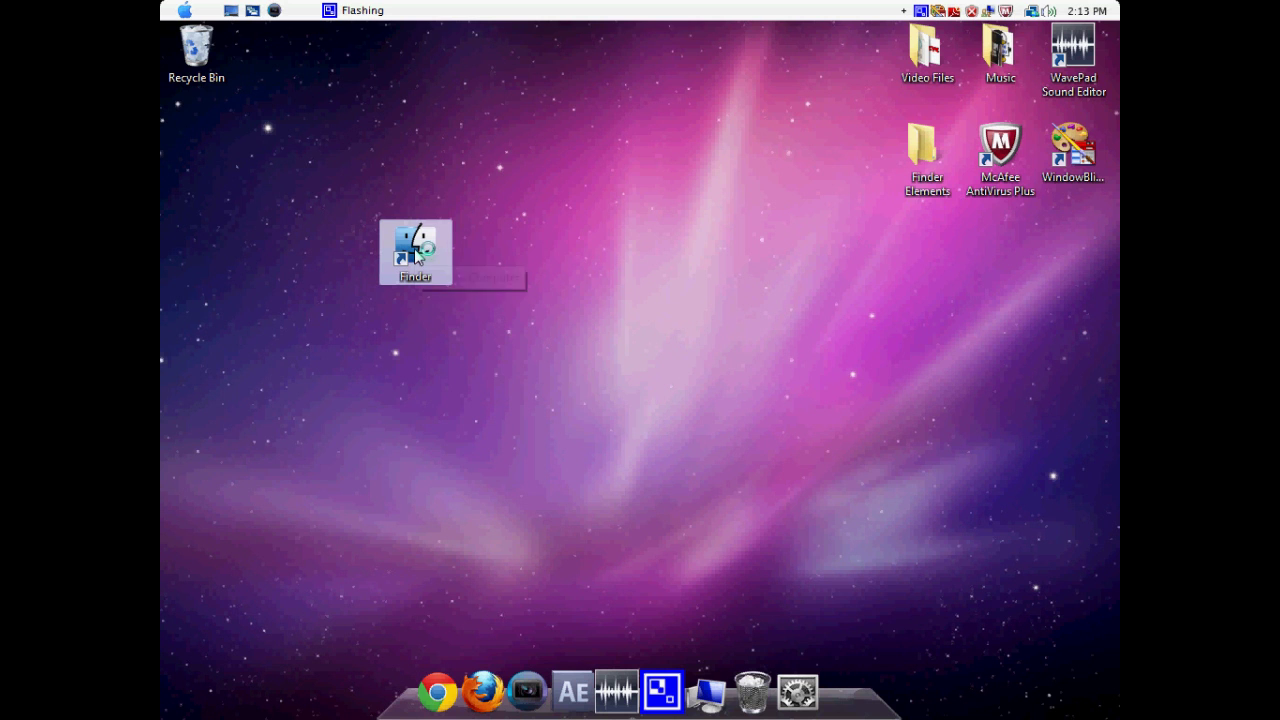
left_click_drag(420, 258, 347, 258)
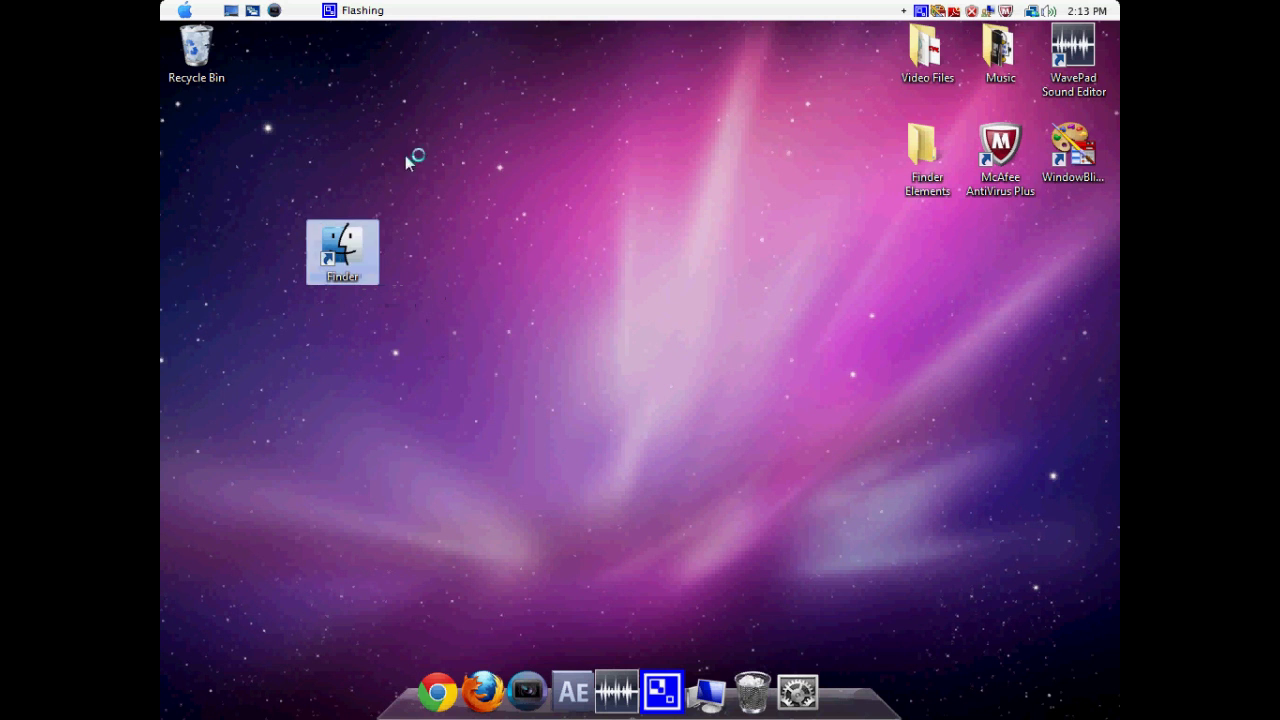
double_click(349, 252)
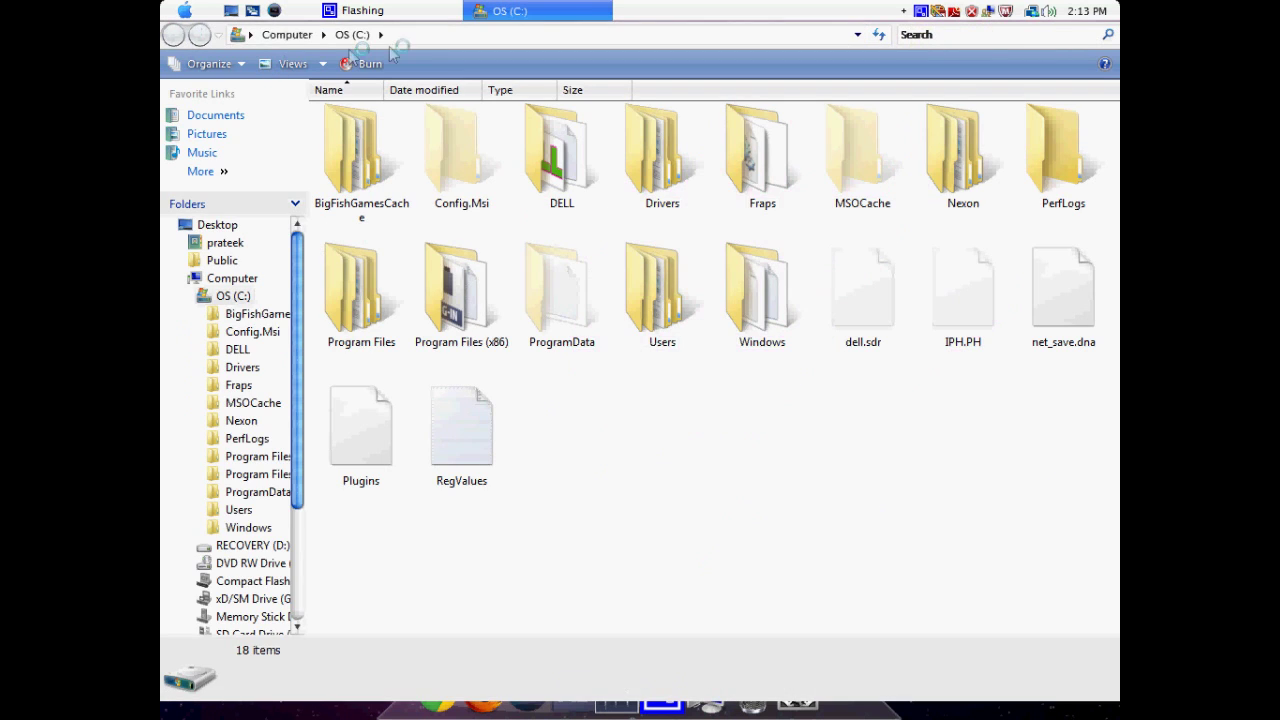
key("alt+F4")
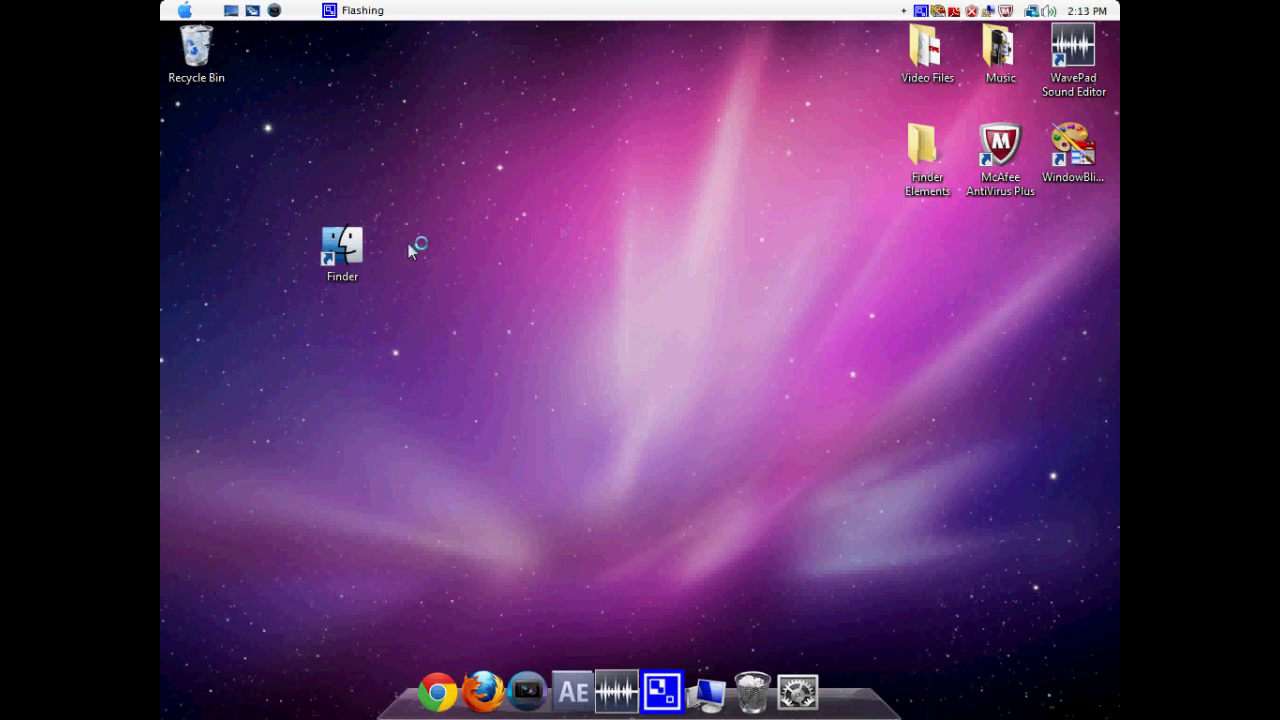